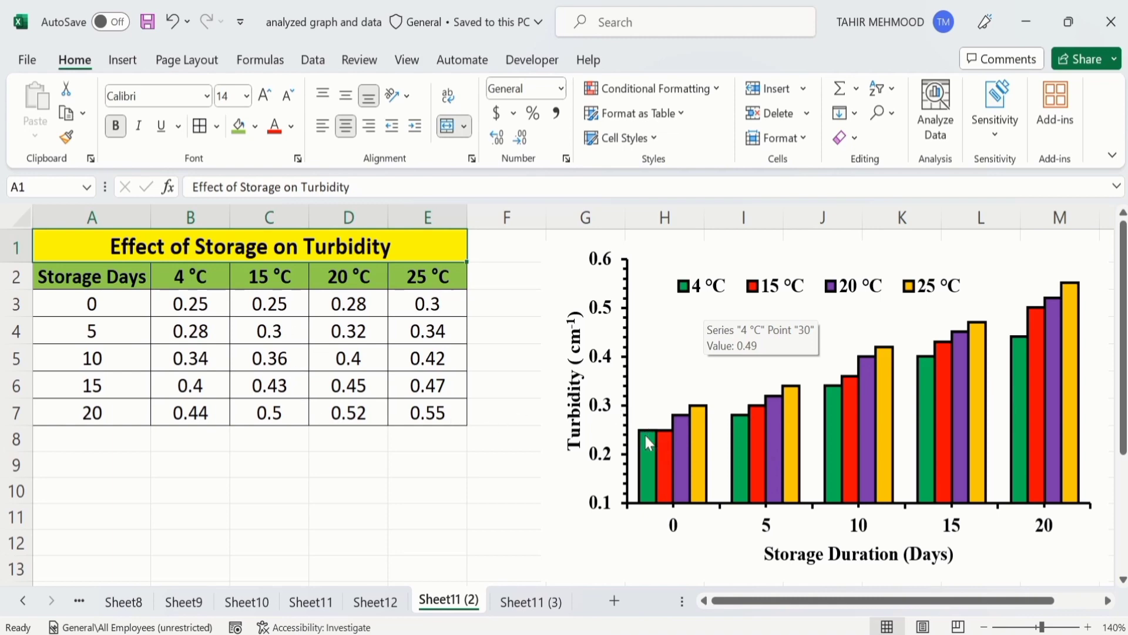
# Step: Inspect the 4 °C and then the 15 °C series of the finished example chart
pyautogui.click(646, 454)
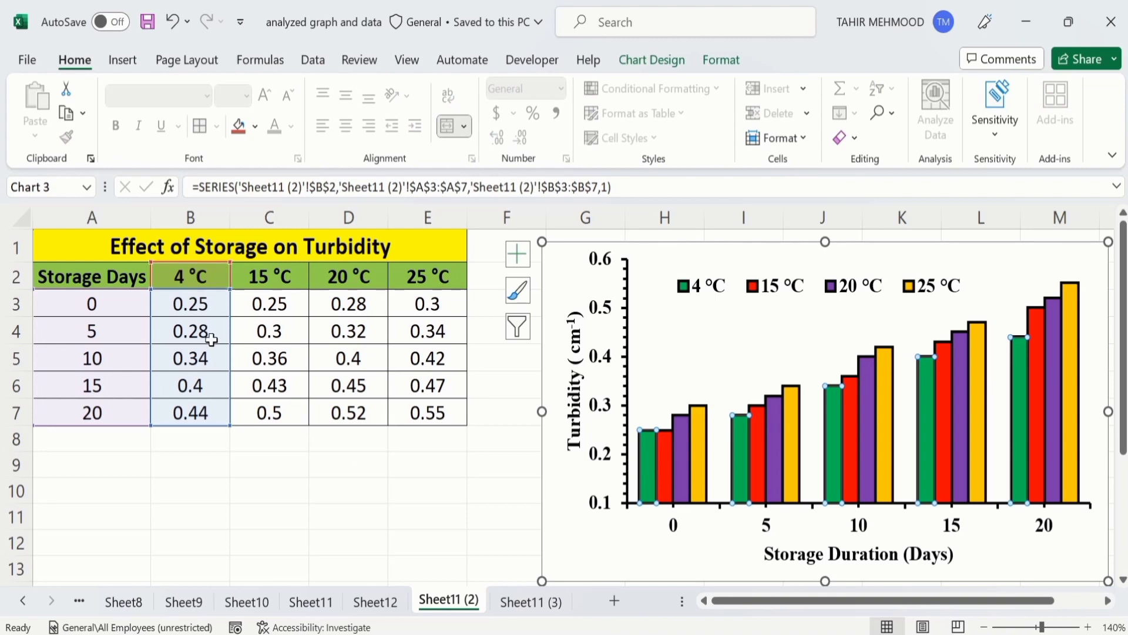
pyautogui.click(662, 452)
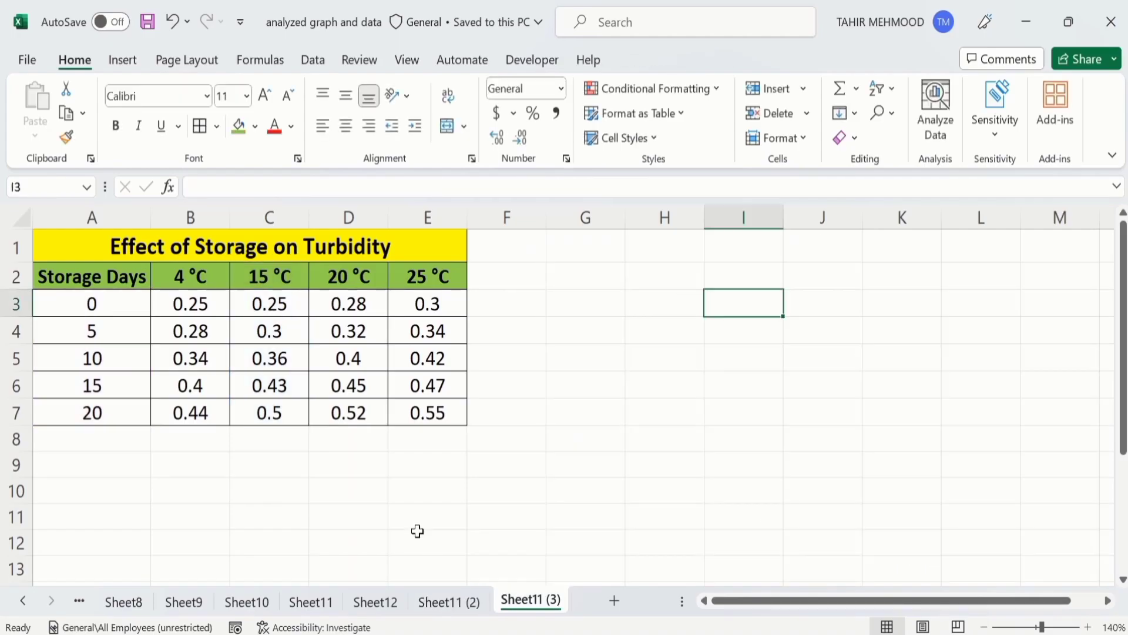
pyautogui.moveTo(418, 530)
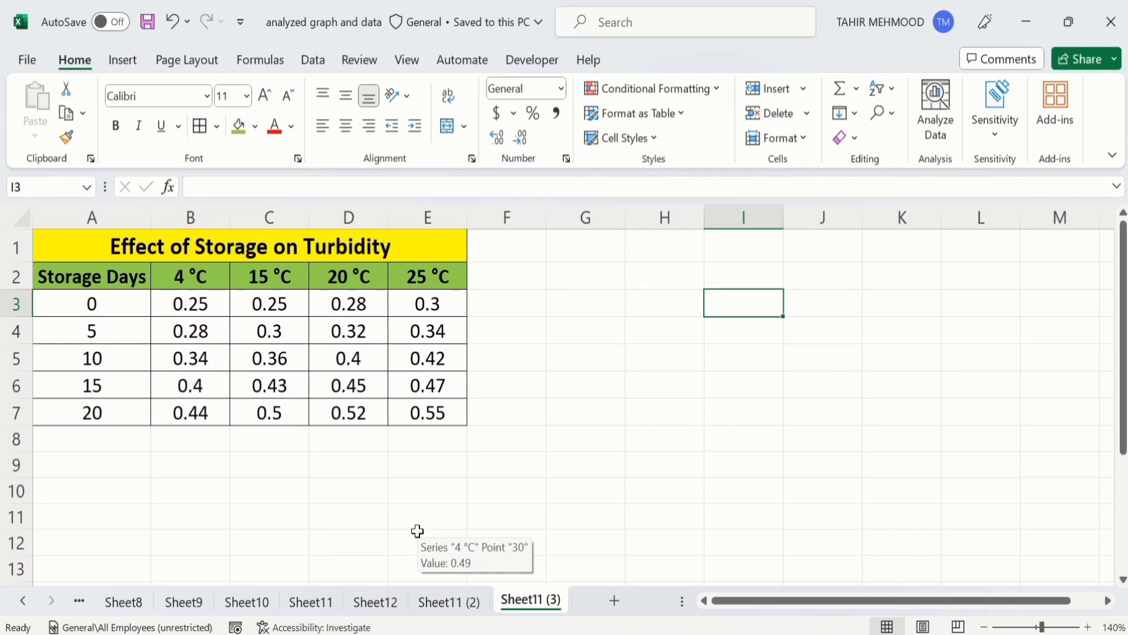
pyautogui.click(441, 421)
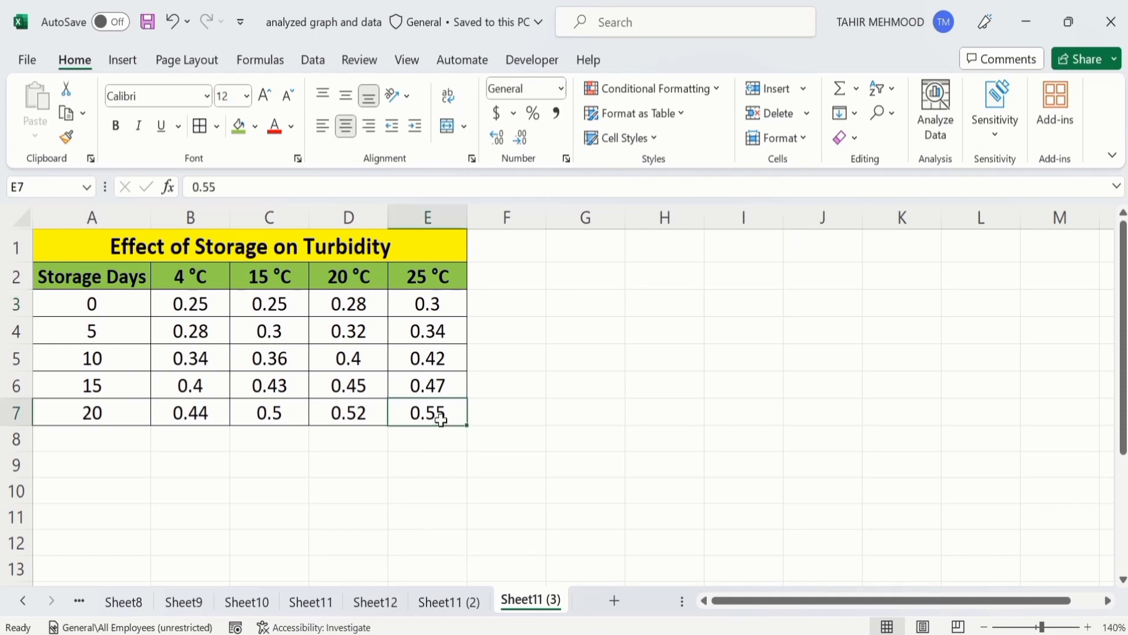
pyautogui.moveTo(441, 420); pyautogui.dragTo(135, 279)
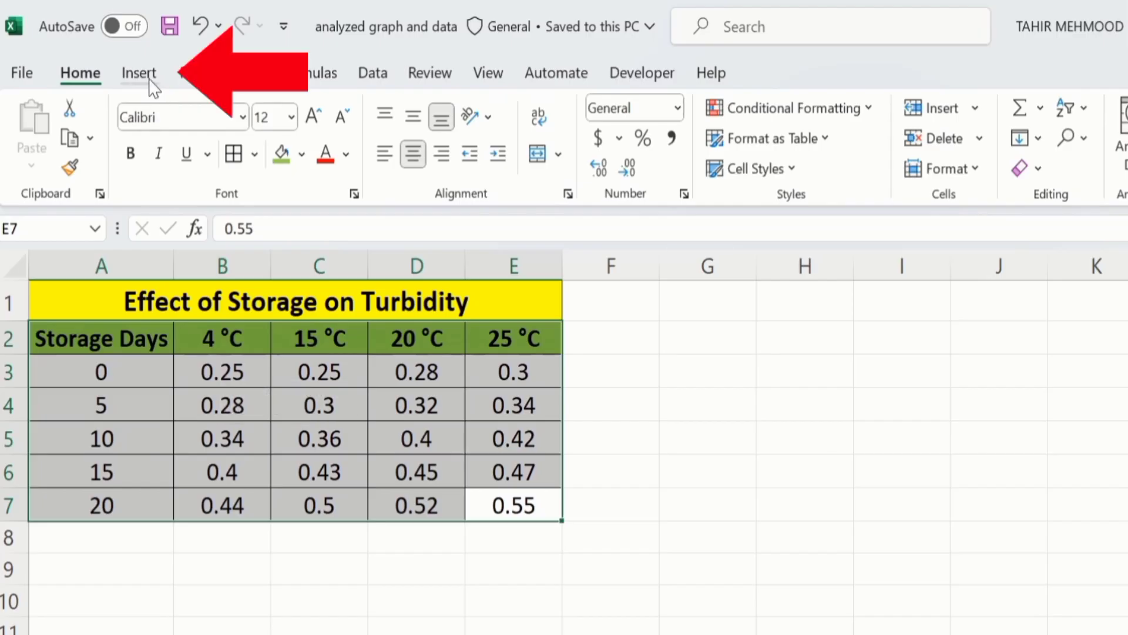
pyautogui.click(129, 64)
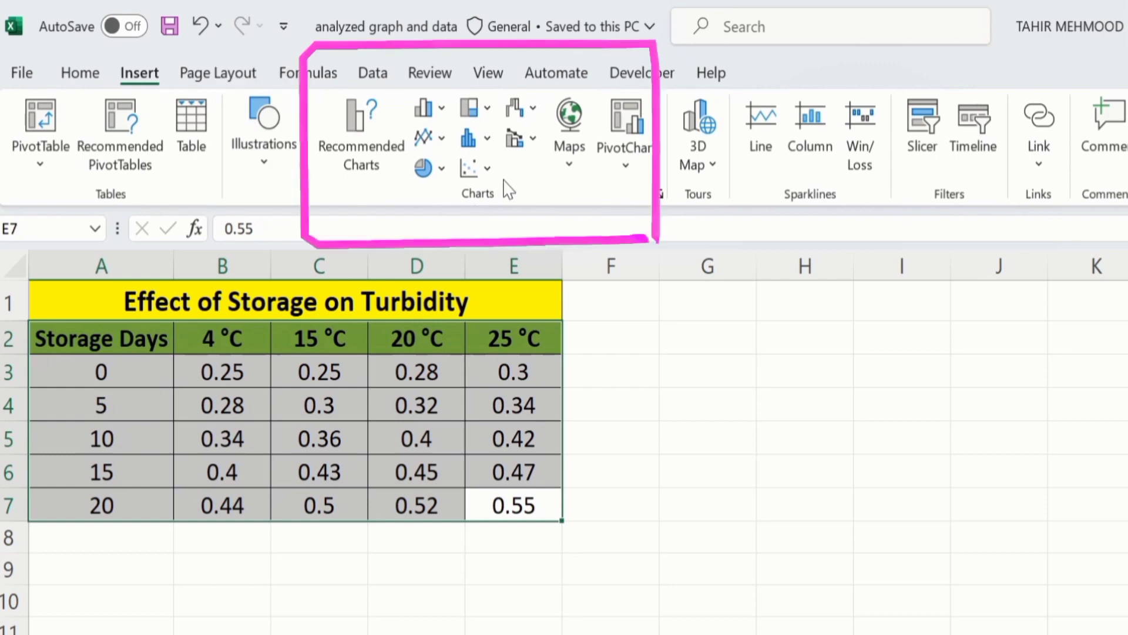
pyautogui.click(442, 111)
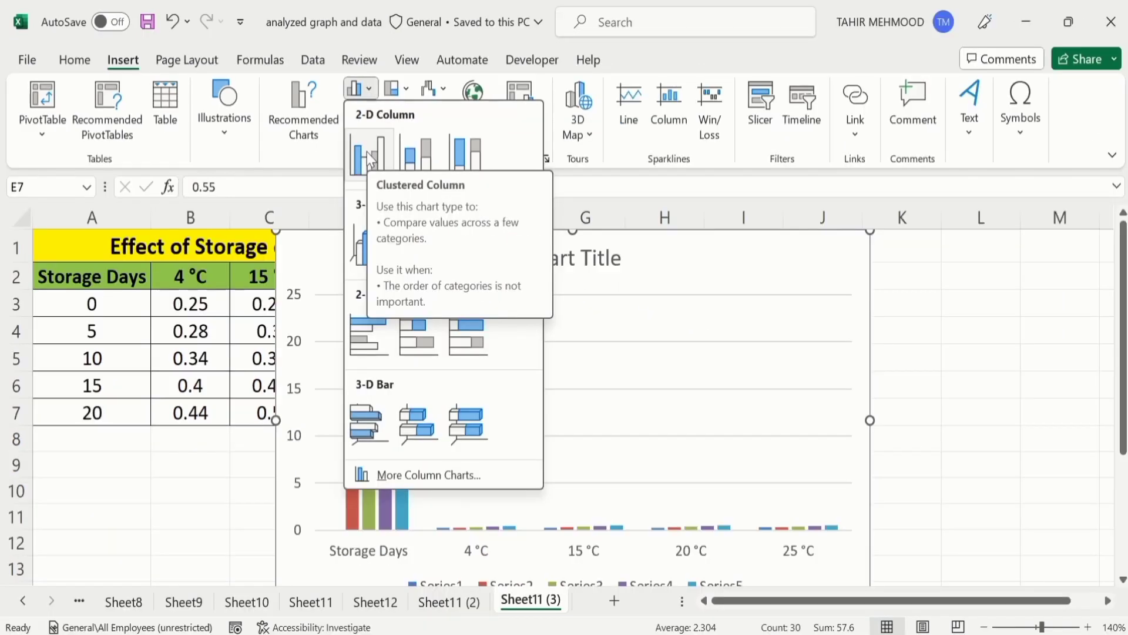
pyautogui.click(438, 184)
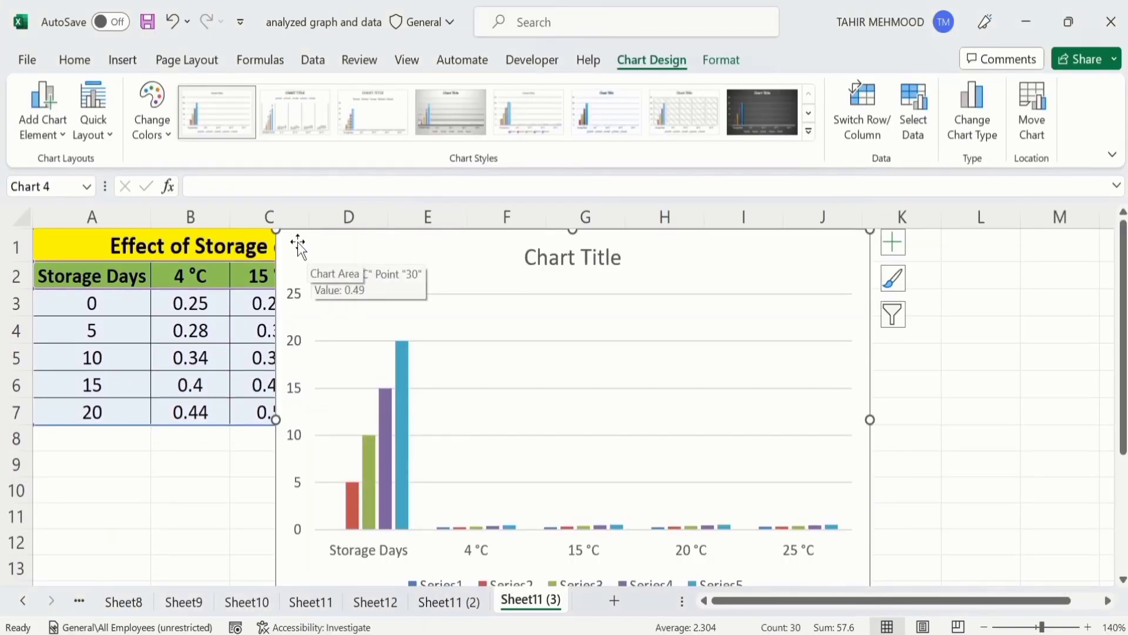
pyautogui.moveTo(303, 242); pyautogui.dragTo(457, 242)
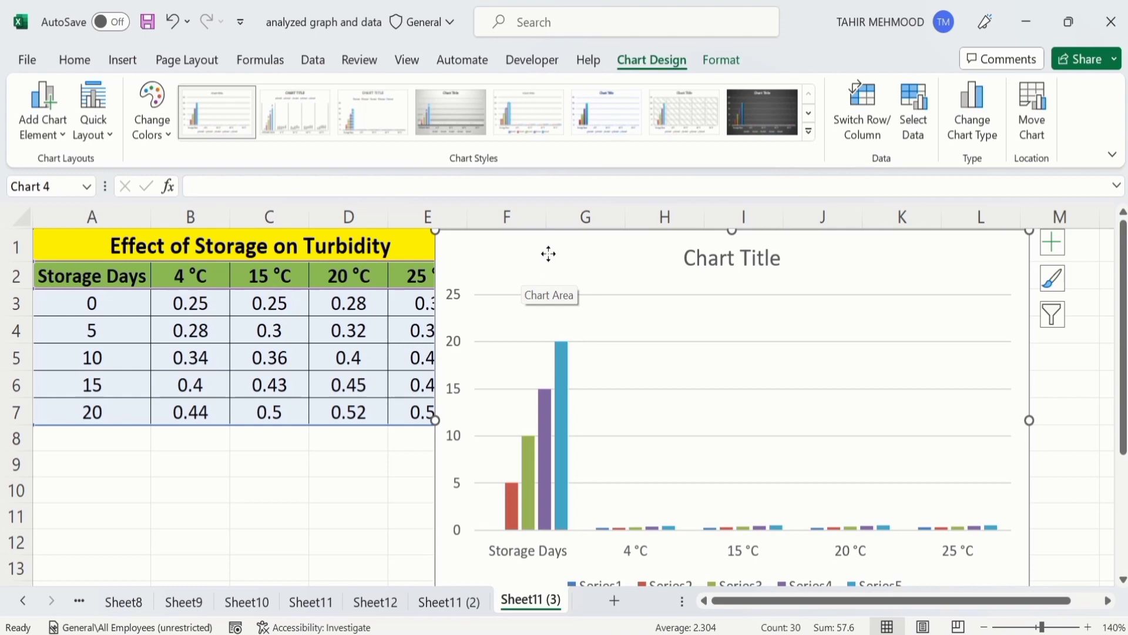
pyautogui.press('Delete')
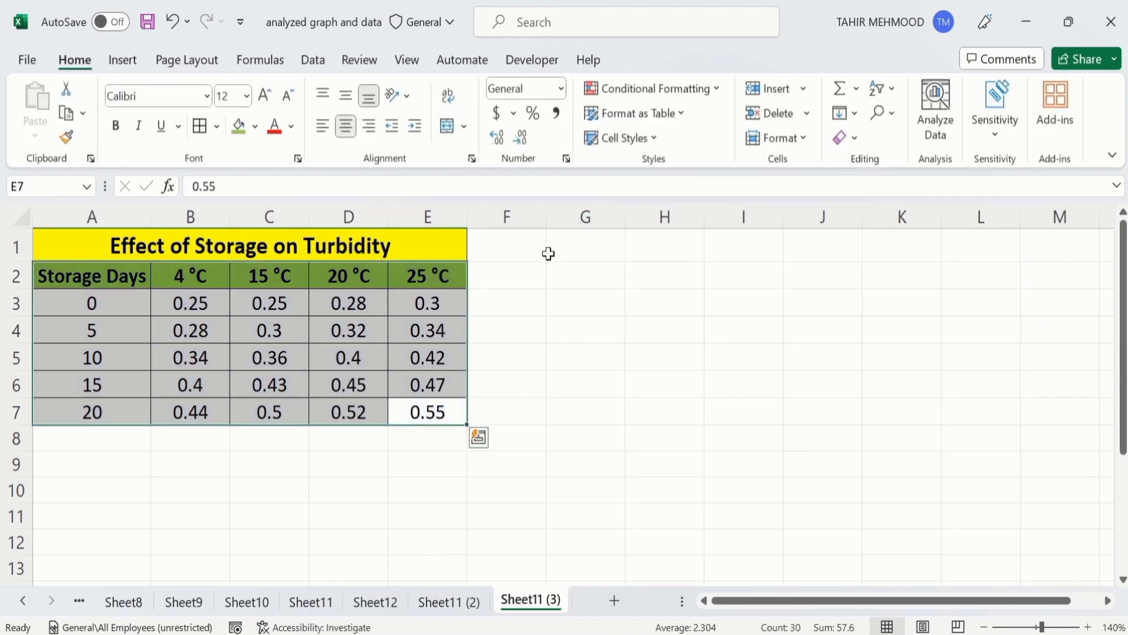
# Step: Clear the 'Storage Days' header text from cell A2
pyautogui.click(530, 313)
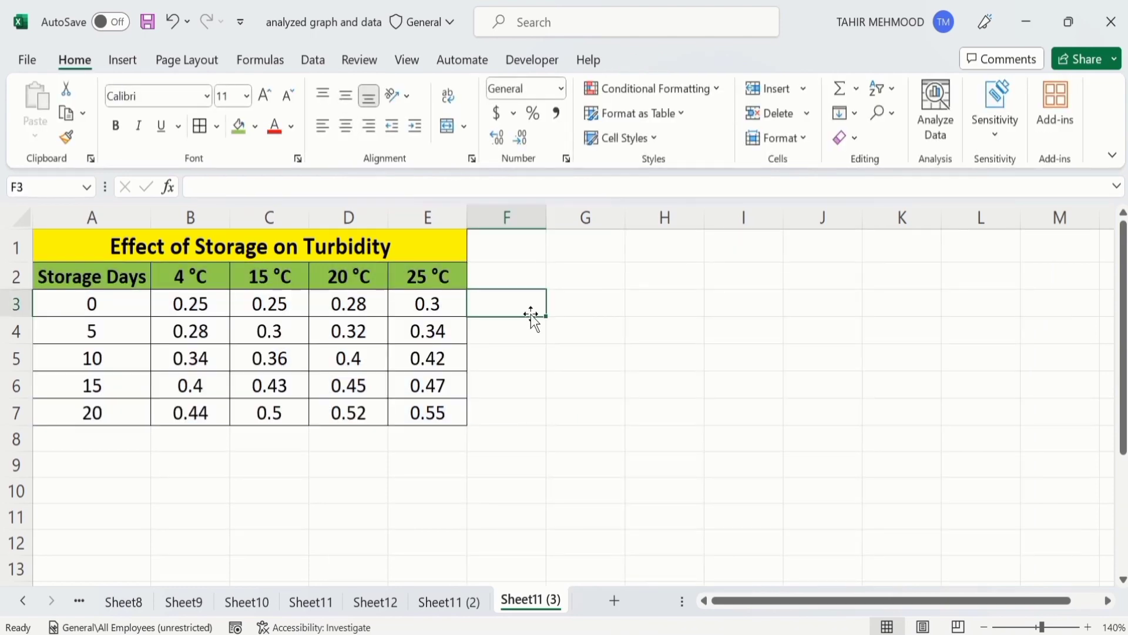
pyautogui.click(123, 281)
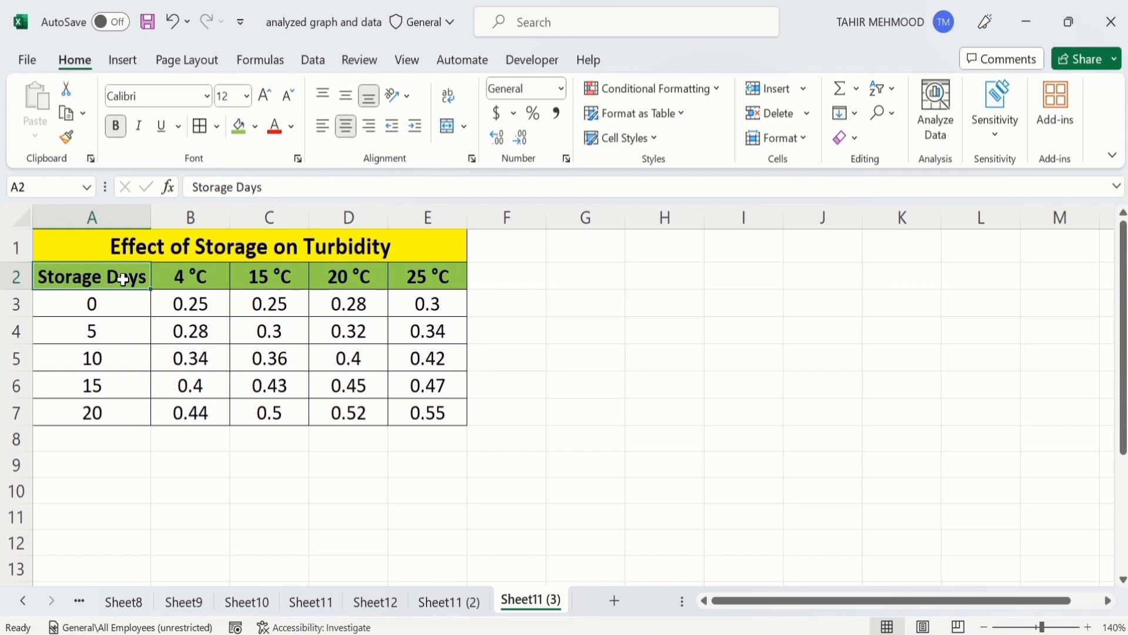
pyautogui.press('Delete')
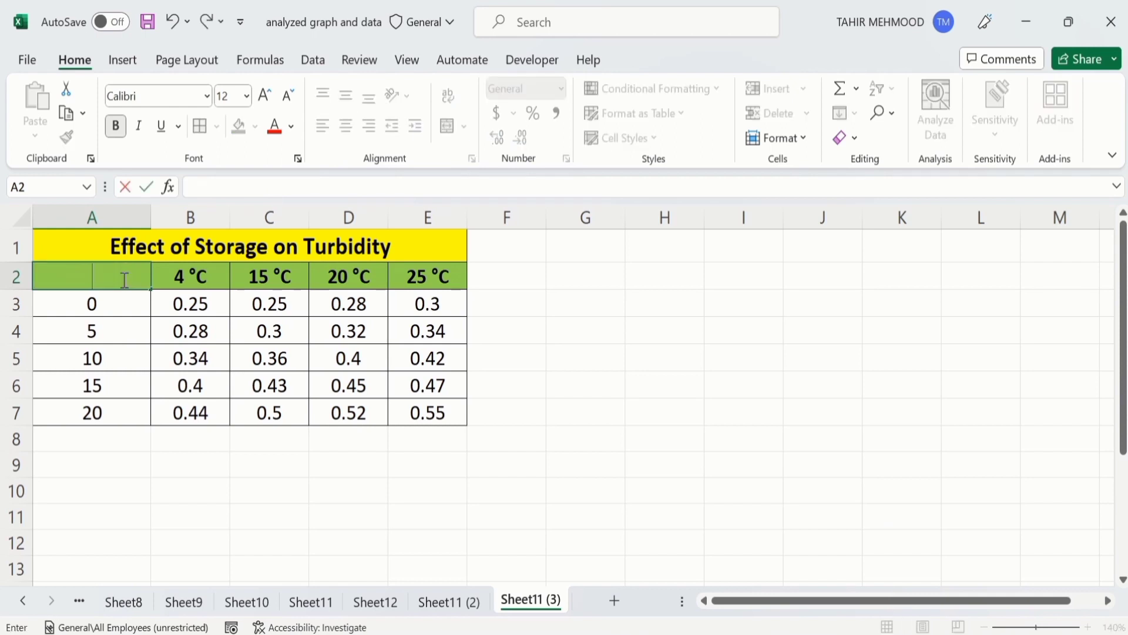
# Step: Select the data range A2:E7, including the blank corner cell
pyautogui.click(114, 471)
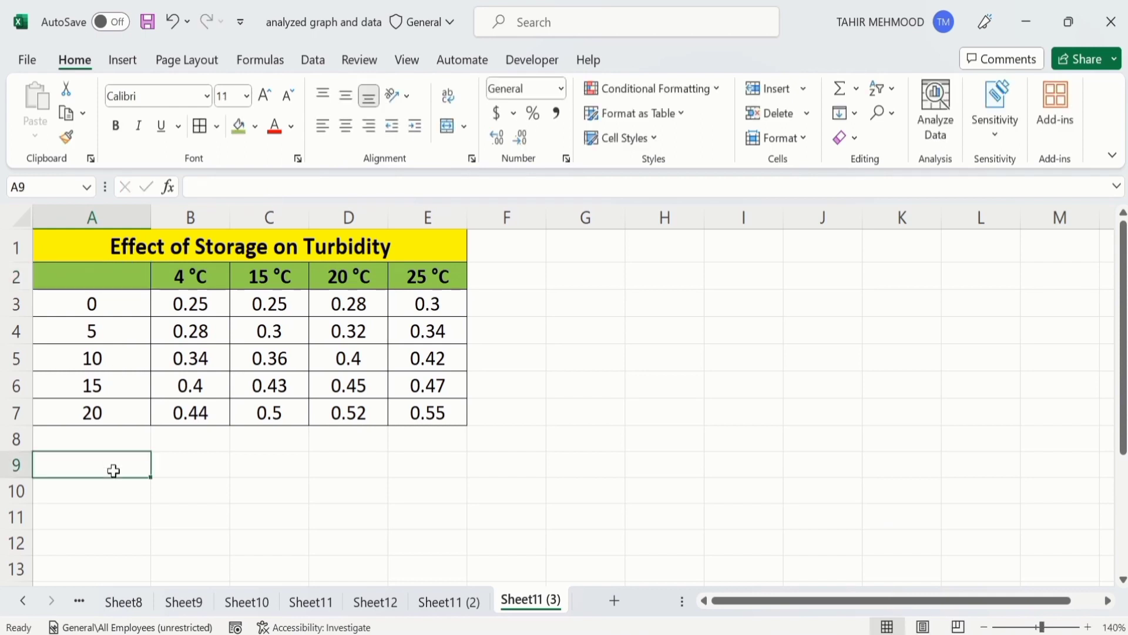
pyautogui.click(124, 278)
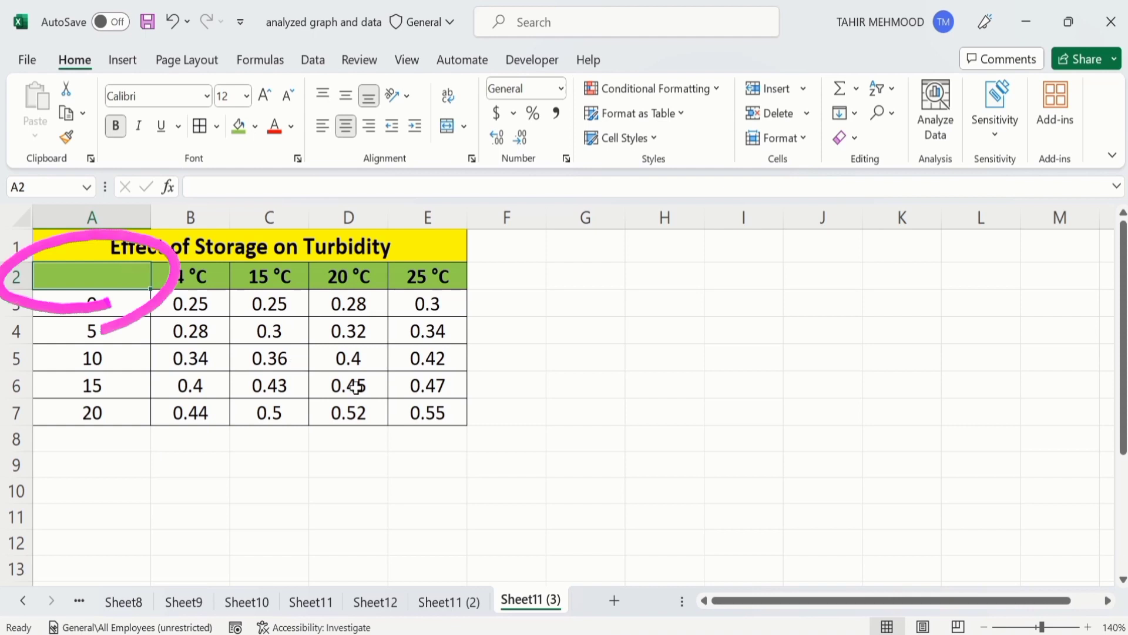
pyautogui.click(432, 413)
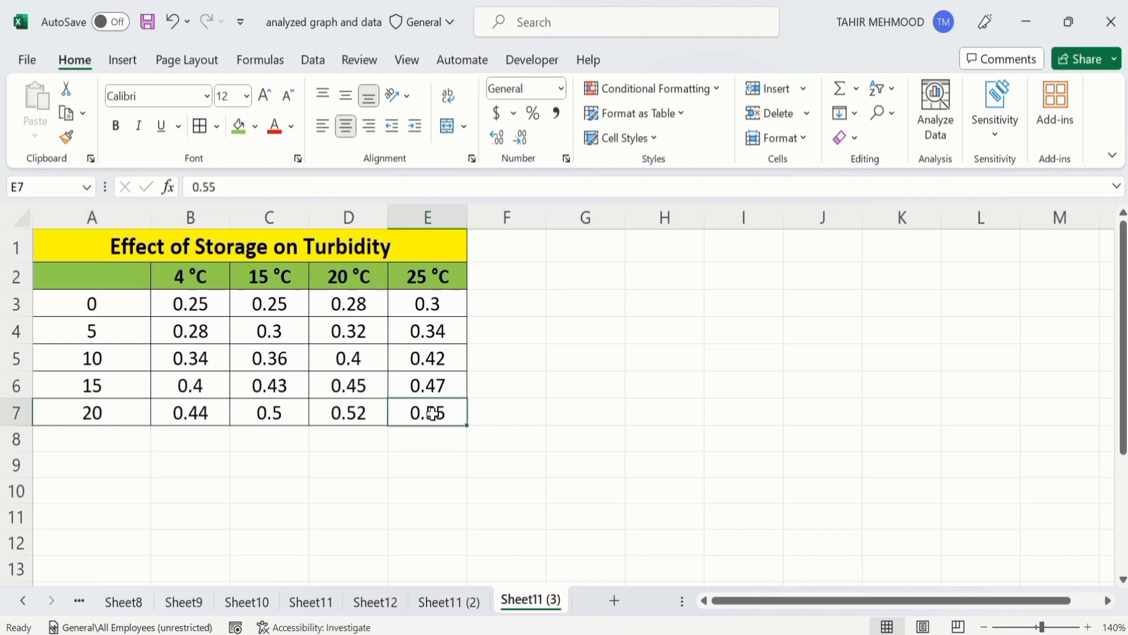
pyautogui.moveTo(432, 413); pyautogui.dragTo(132, 282)
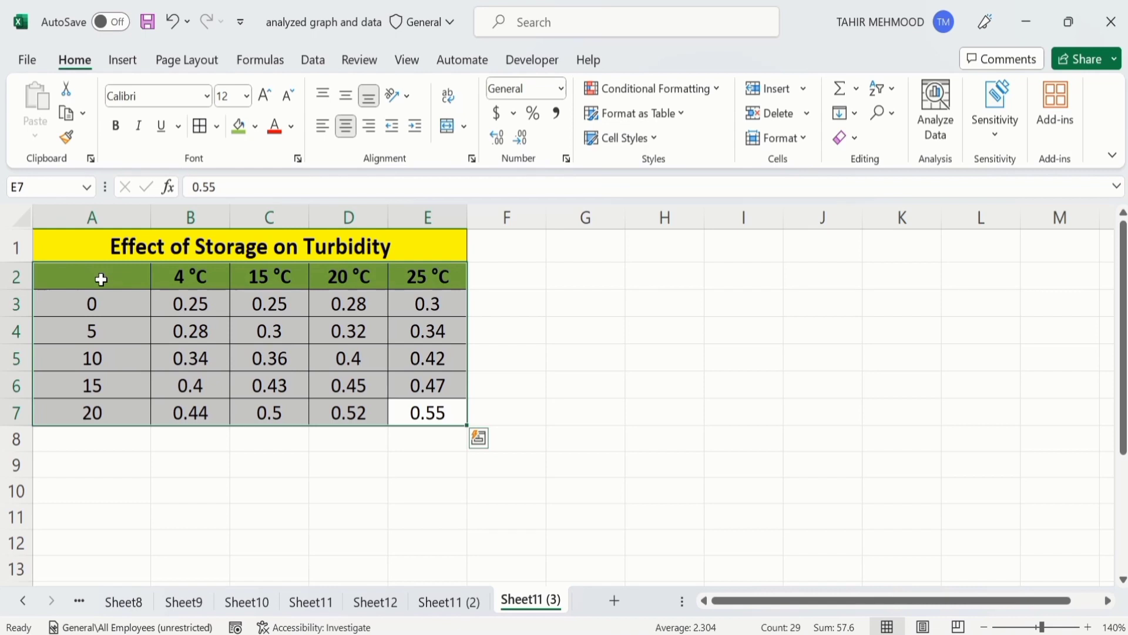
# Step: Insert a clustered column chart of A2:E7 and move it beside the table
pyautogui.click(128, 61)
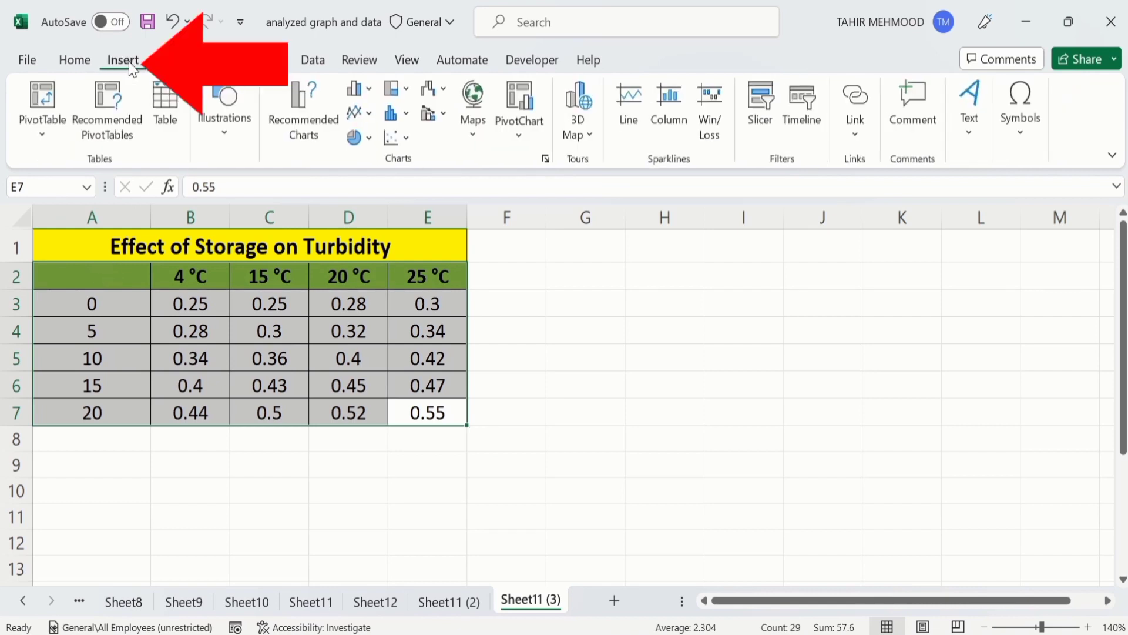
pyautogui.click(370, 90)
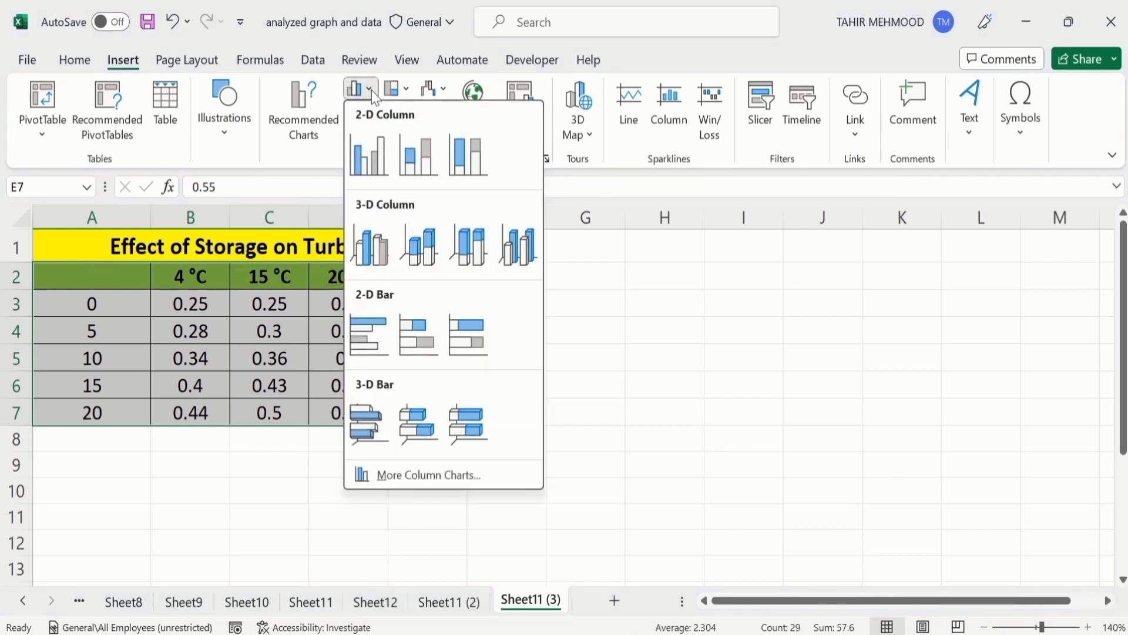
pyautogui.click(365, 156)
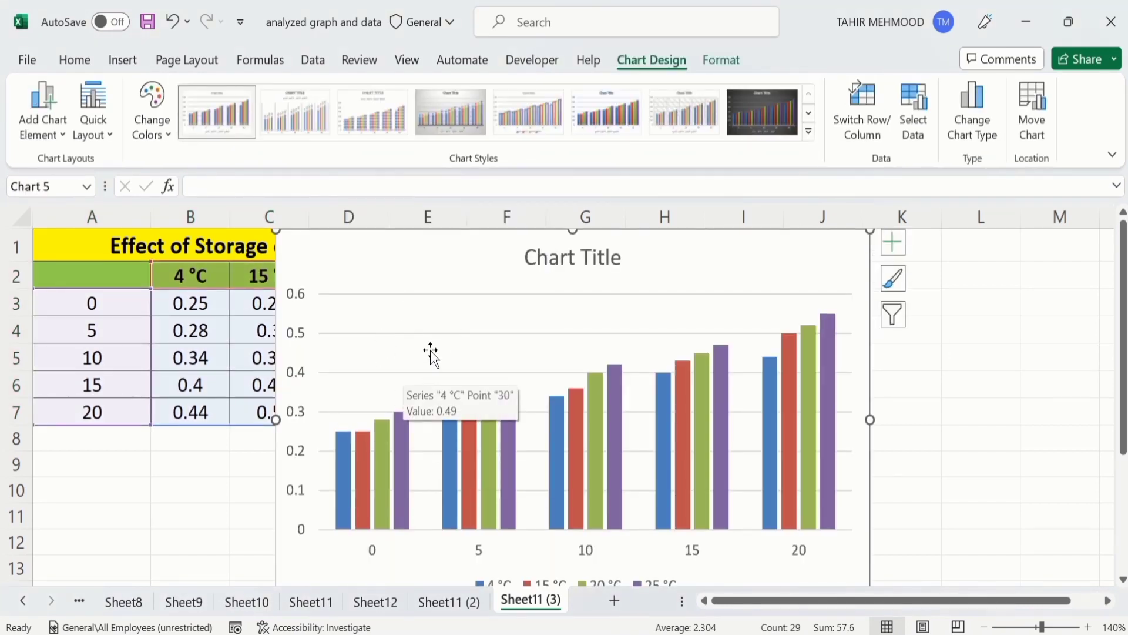
pyautogui.moveTo(333, 249); pyautogui.dragTo(578, 256)
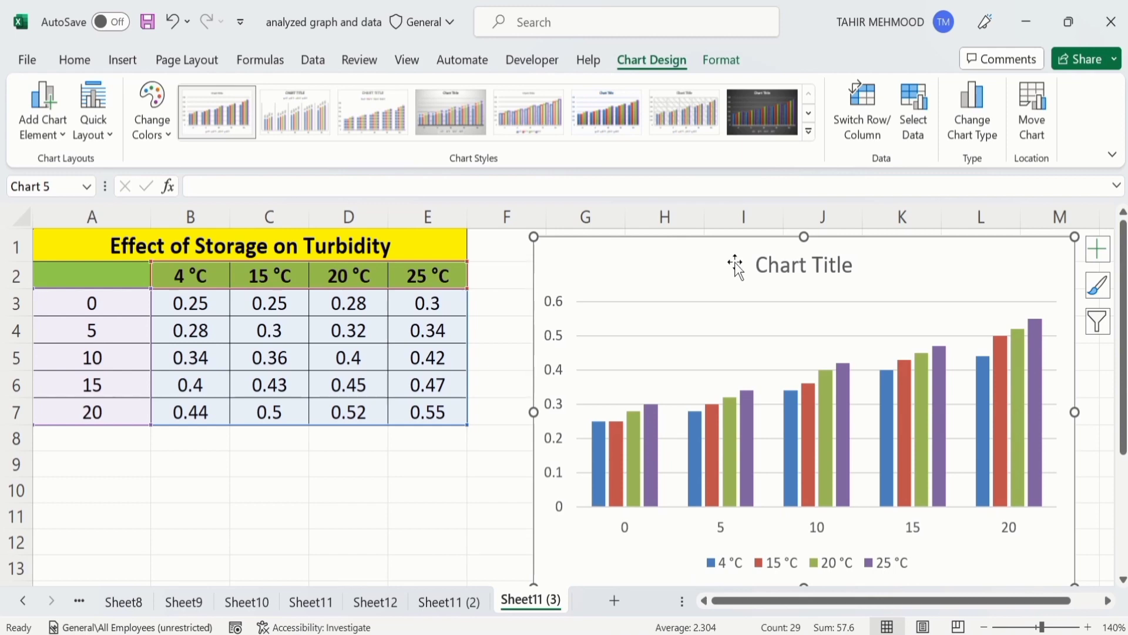
# Step: Add axis titles to both chart axes and remove the horizontal gridlines
pyautogui.click(1097, 249)
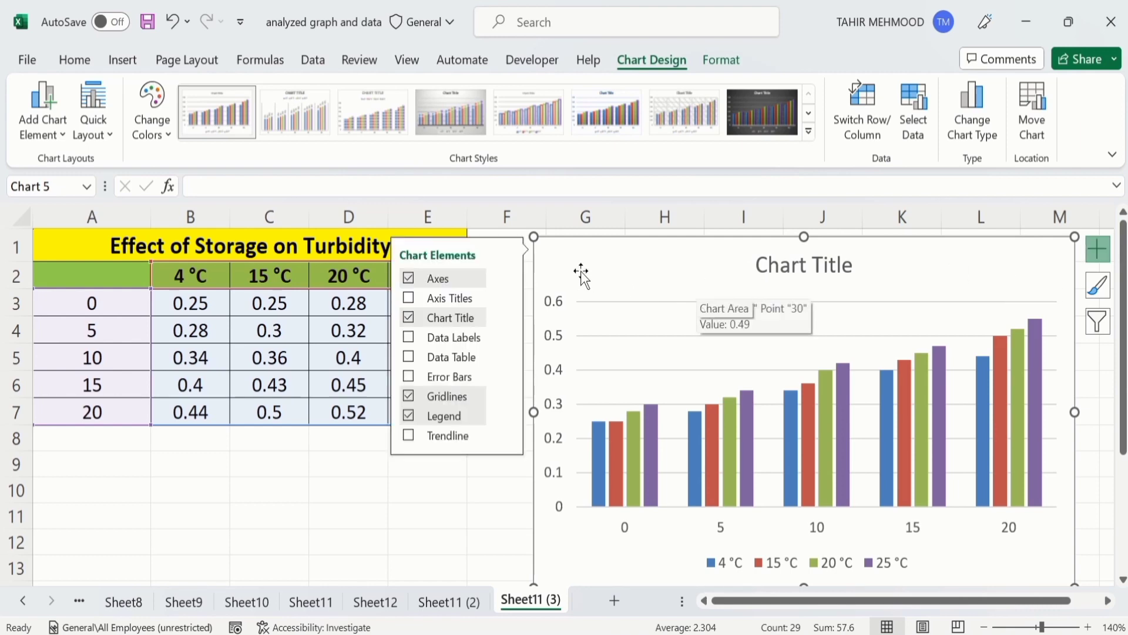
pyautogui.click(407, 297)
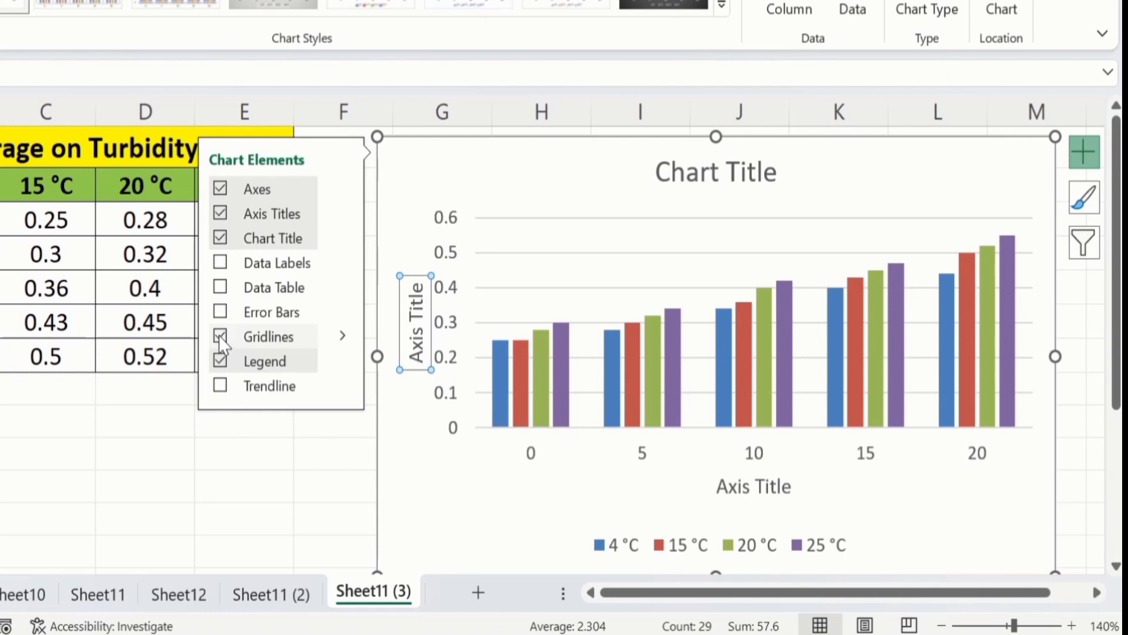
pyautogui.click(219, 338)
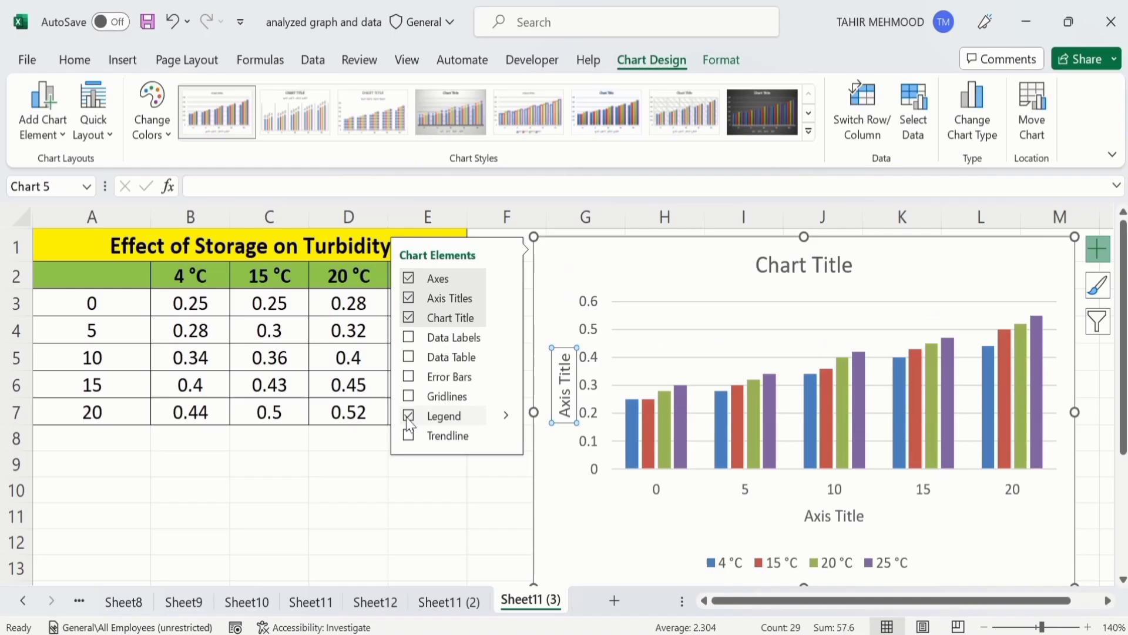
pyautogui.click(458, 515)
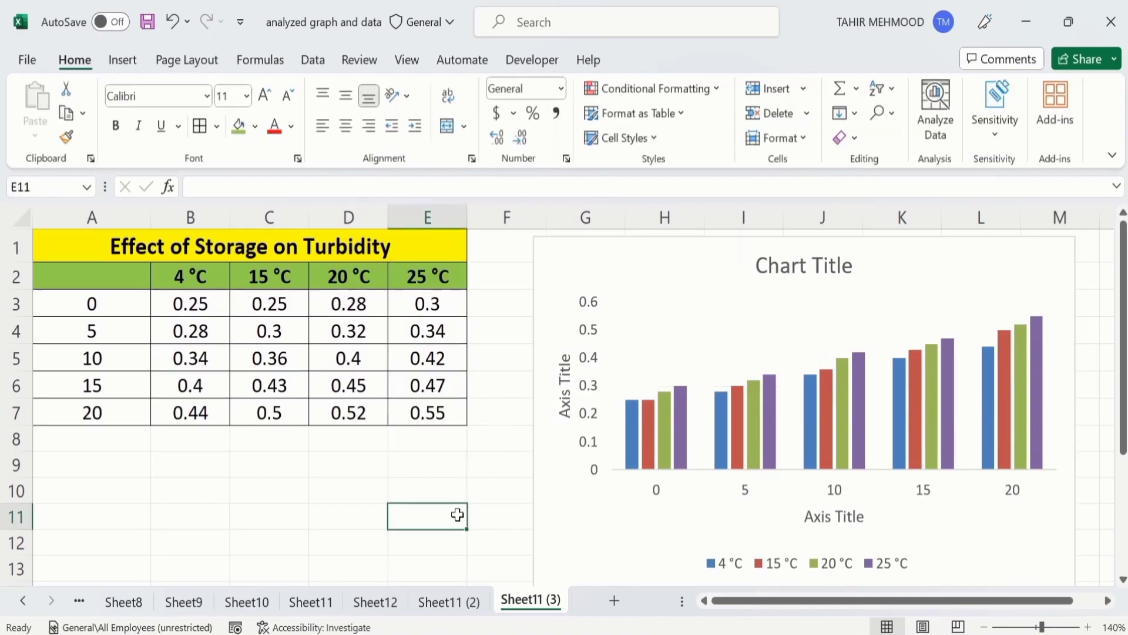
# Step: Link the chart title to cell A1 so it reads 'Effect of Storage on Turbidity'
pyautogui.click(793, 272)
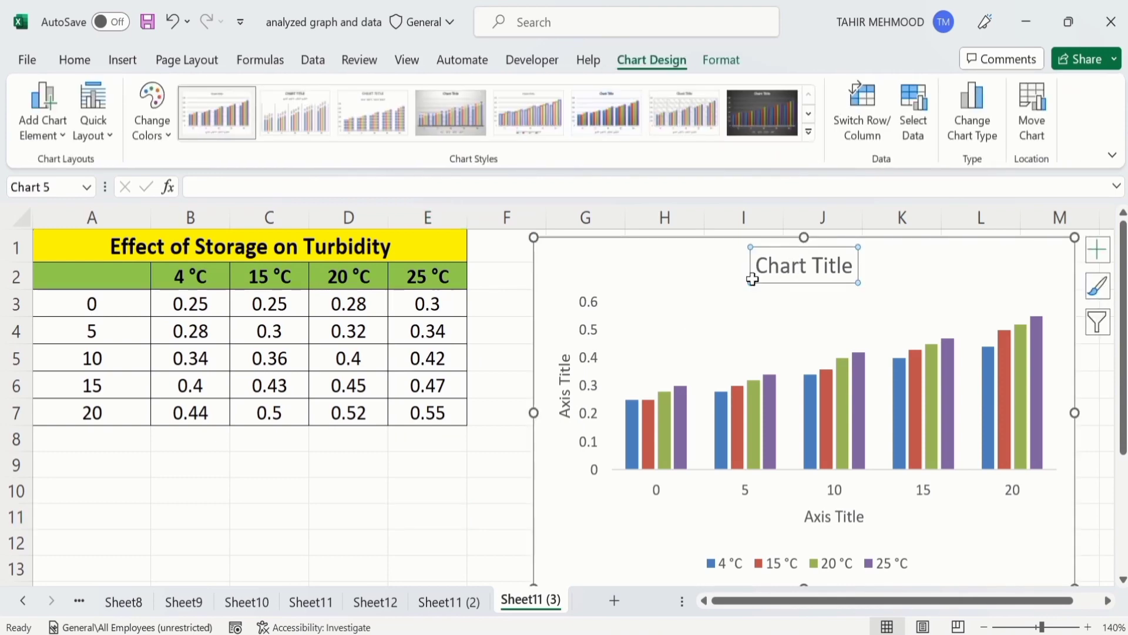
pyautogui.click(262, 183)
pyautogui.write('=')
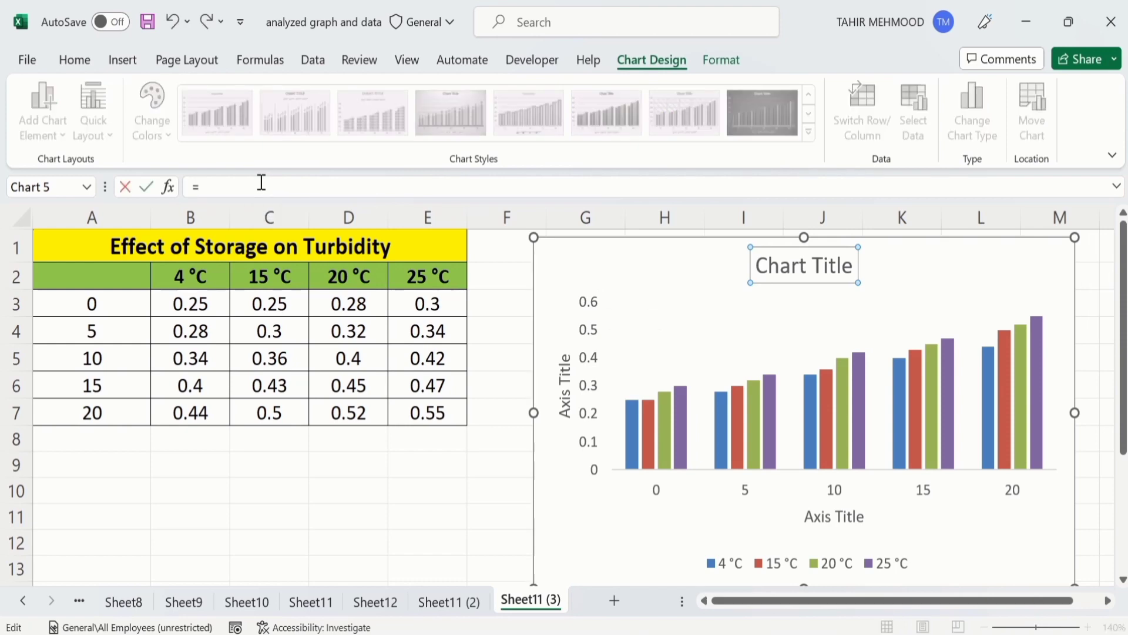
pyautogui.click(240, 248)
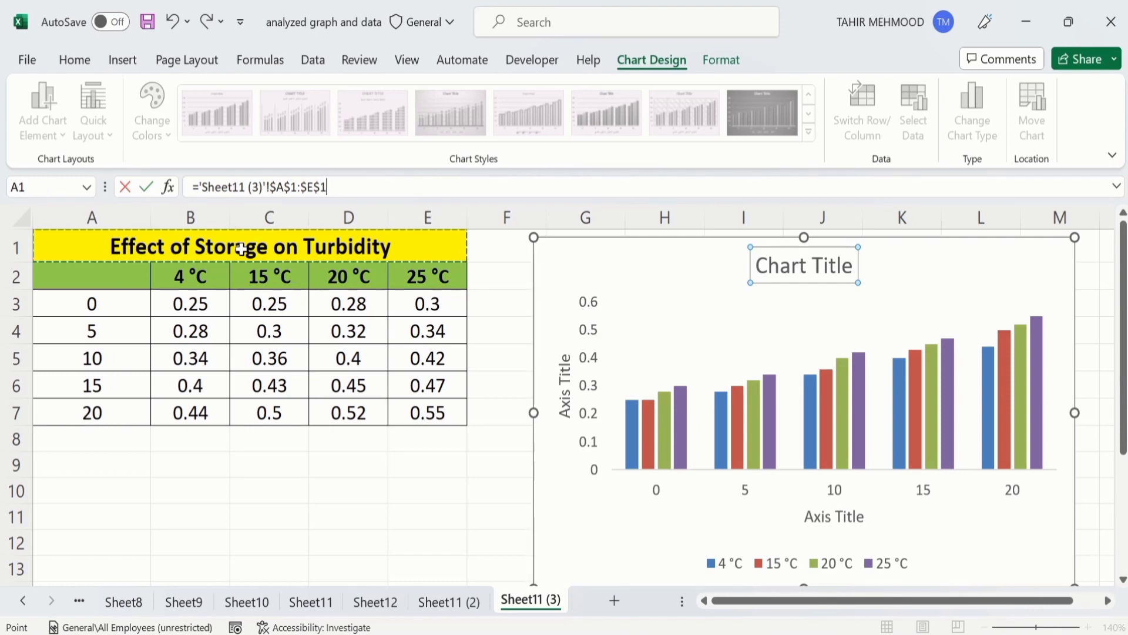
pyautogui.press('Return')
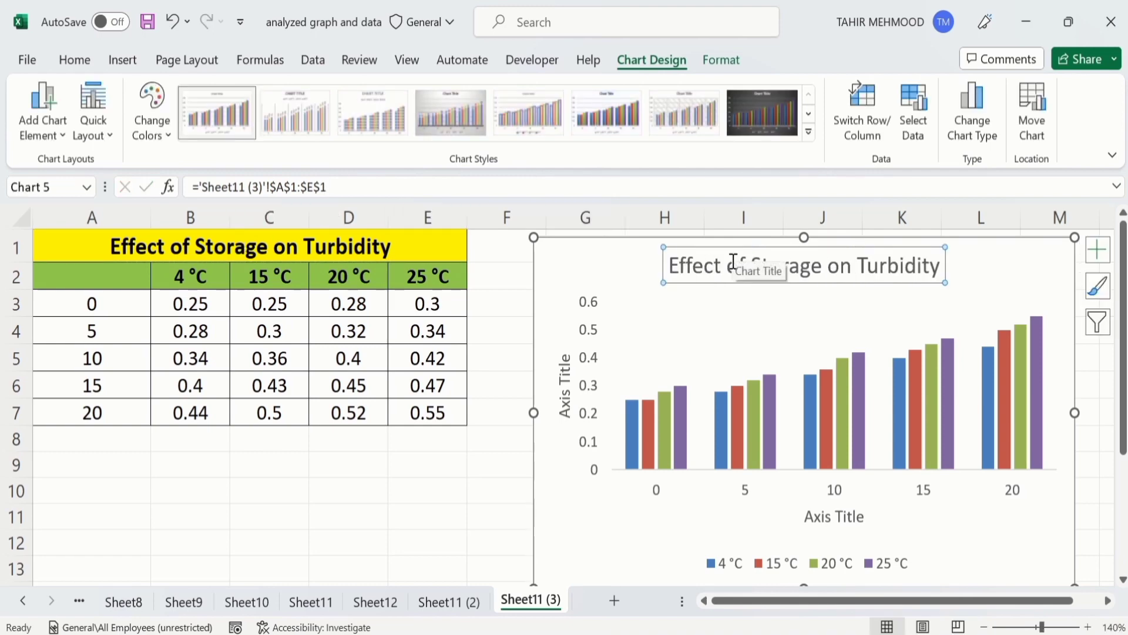
# Step: Make the chart title bold at 14 point
pyautogui.click(82, 66)
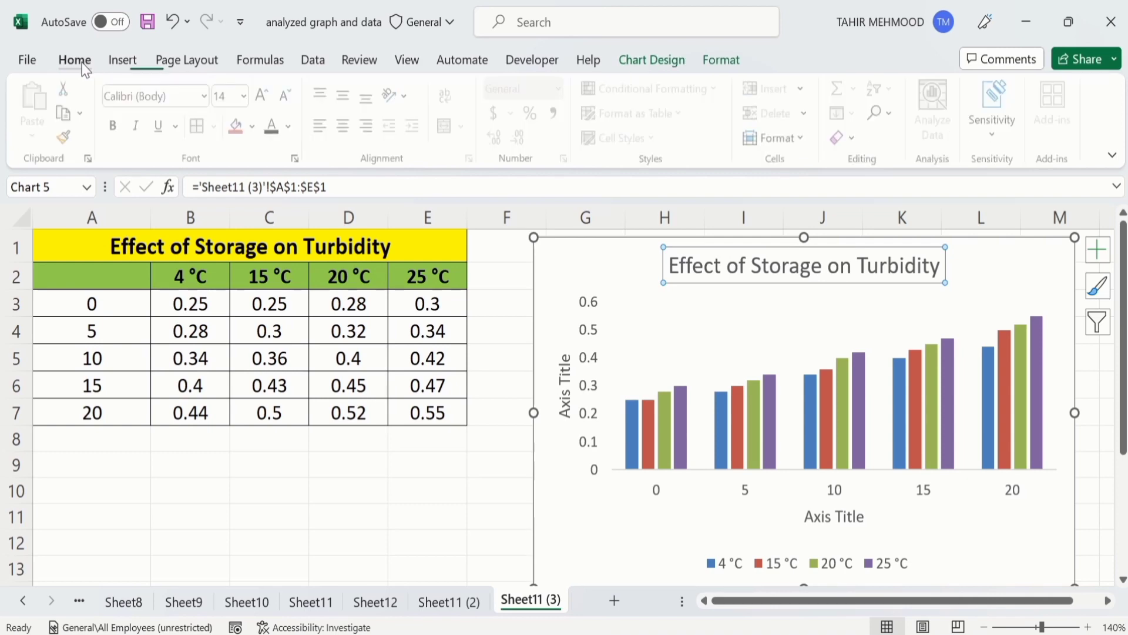
pyautogui.click(115, 126)
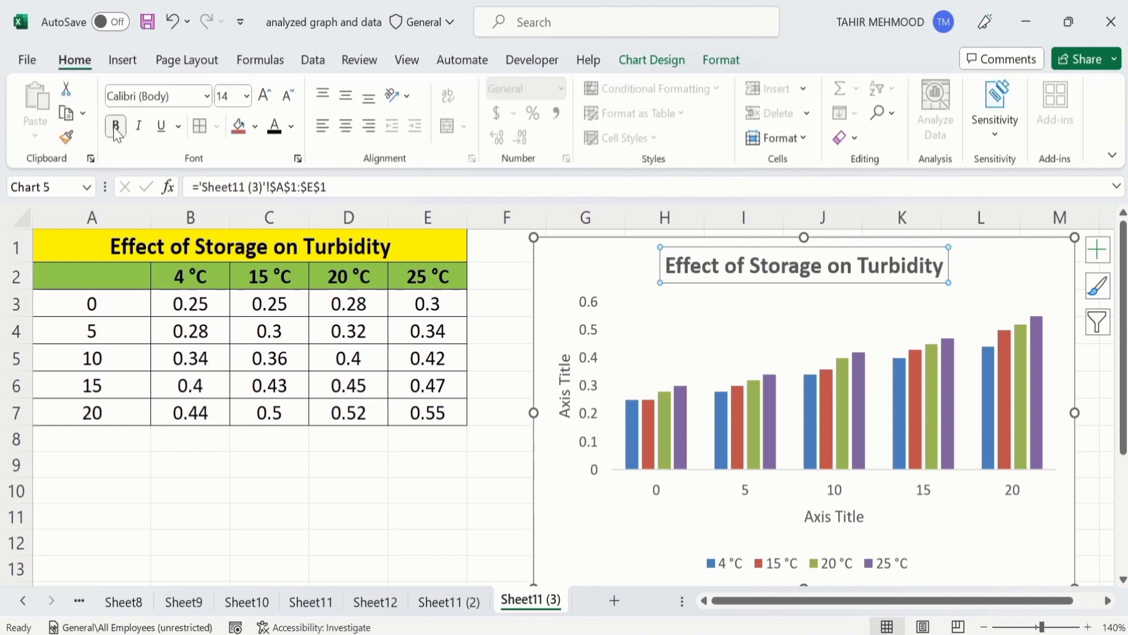
pyautogui.click(246, 97)
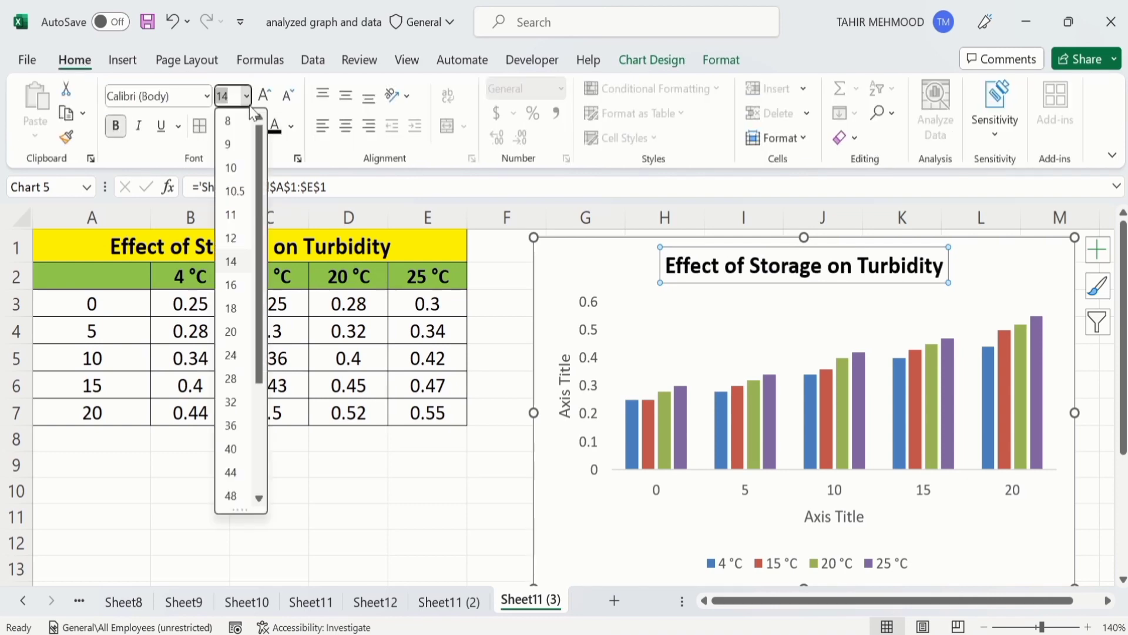
pyautogui.click(238, 260)
# Step: Change the vertical axis title text to 'Turbidity'
pyautogui.click(468, 490)
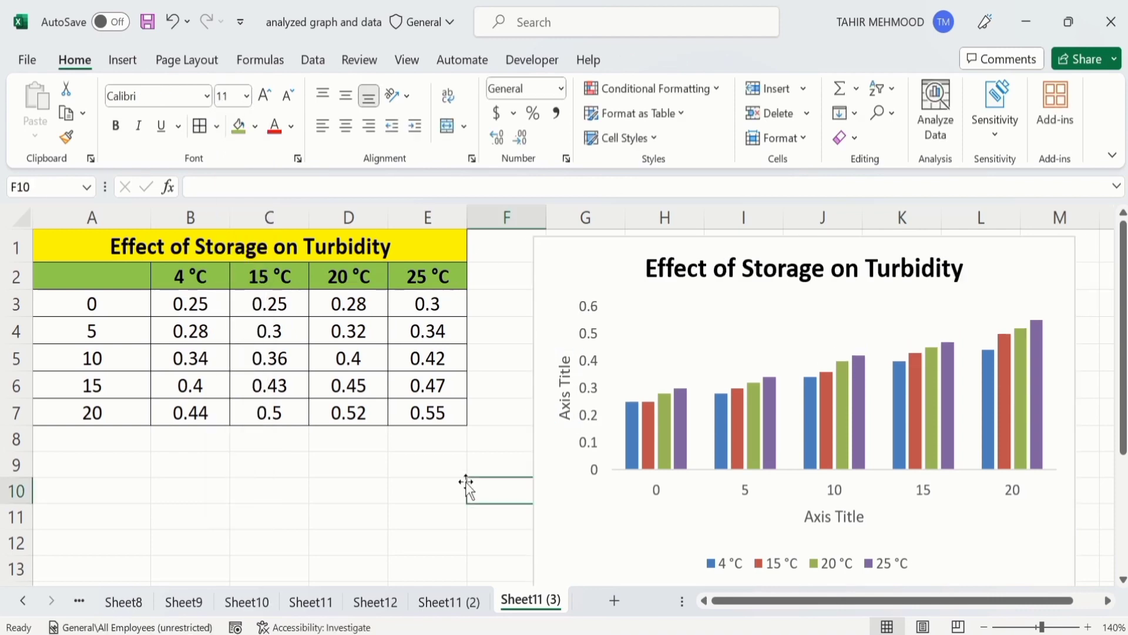
pyautogui.click(565, 395)
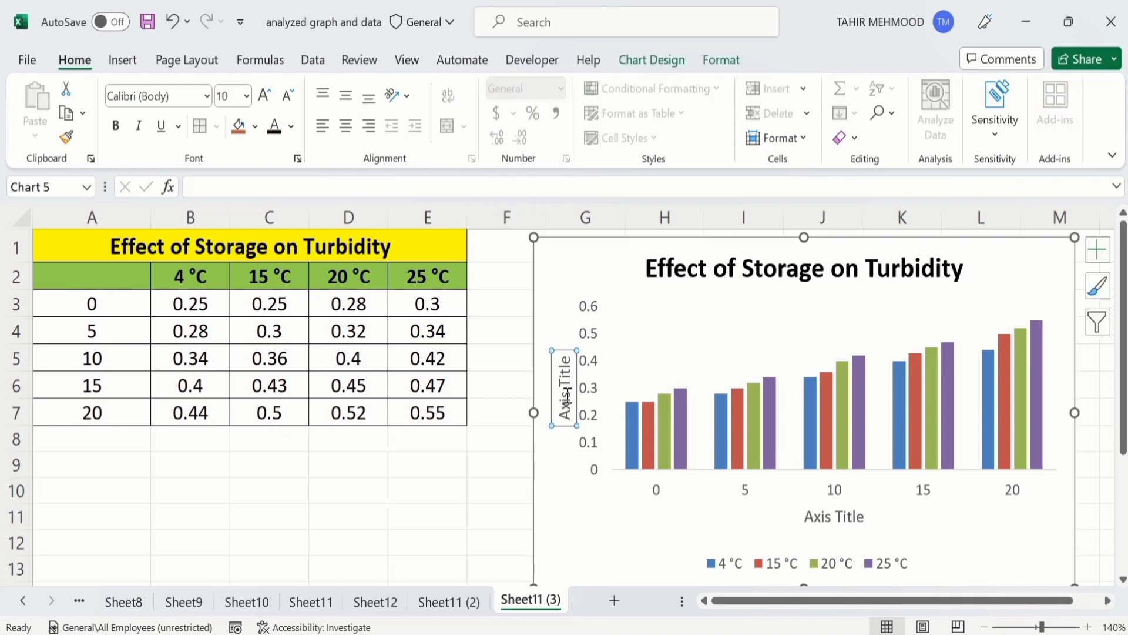
pyautogui.click(271, 186)
pyautogui.write('T')
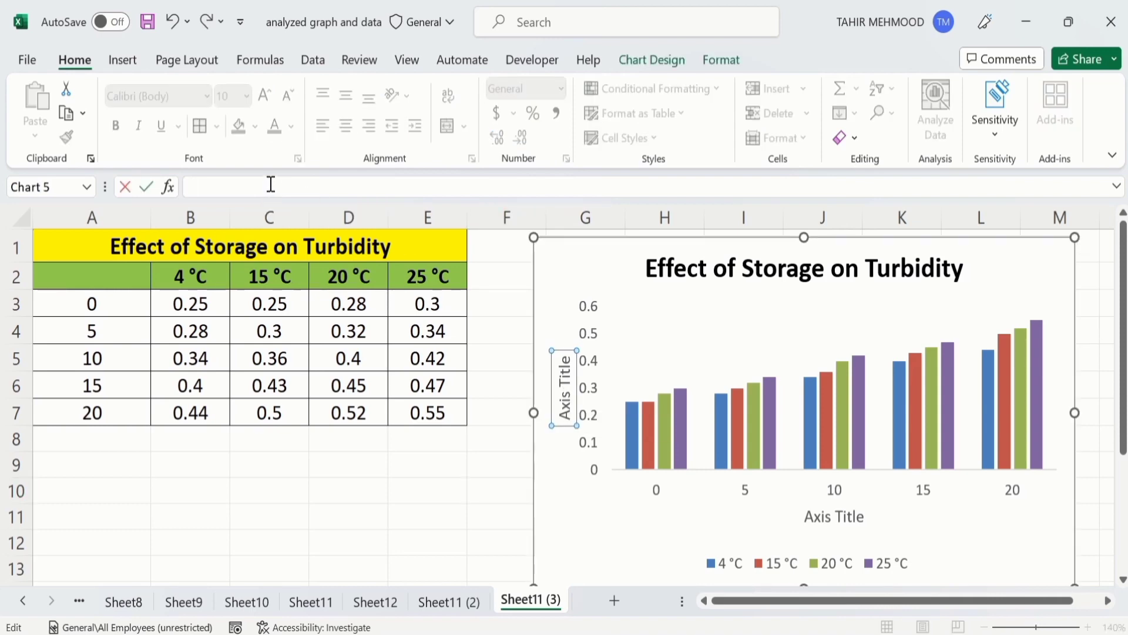
pyautogui.write('Turbidity')
pyautogui.press('Return')
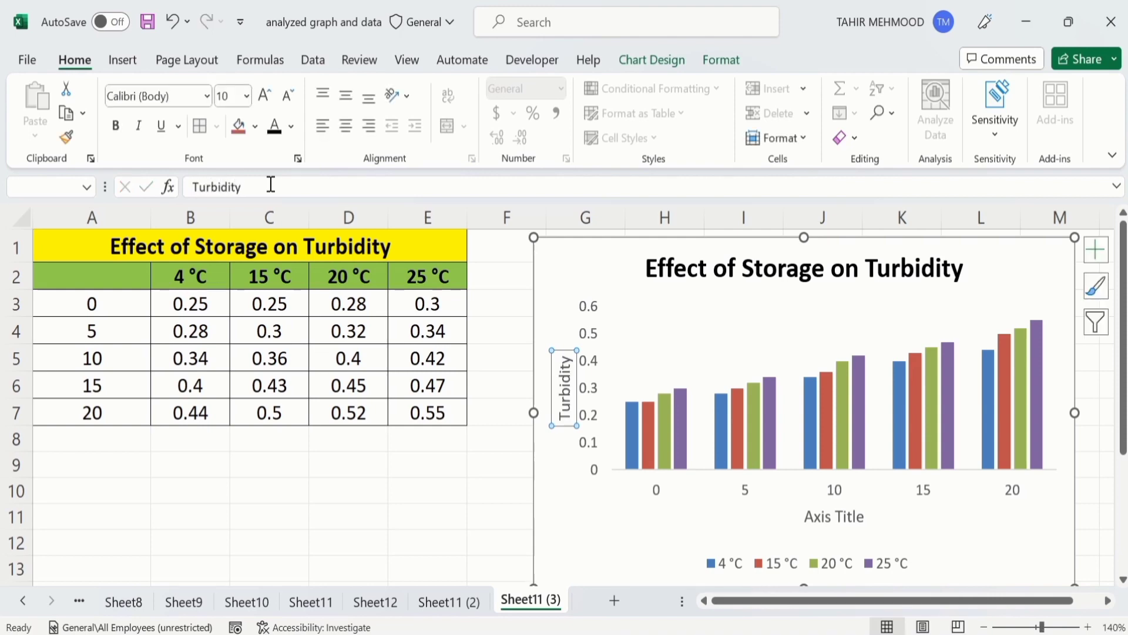
# Step: Format 'Turbidity' black, 12 pt bold and copy that format to the horizontal title
pyautogui.click(277, 135)
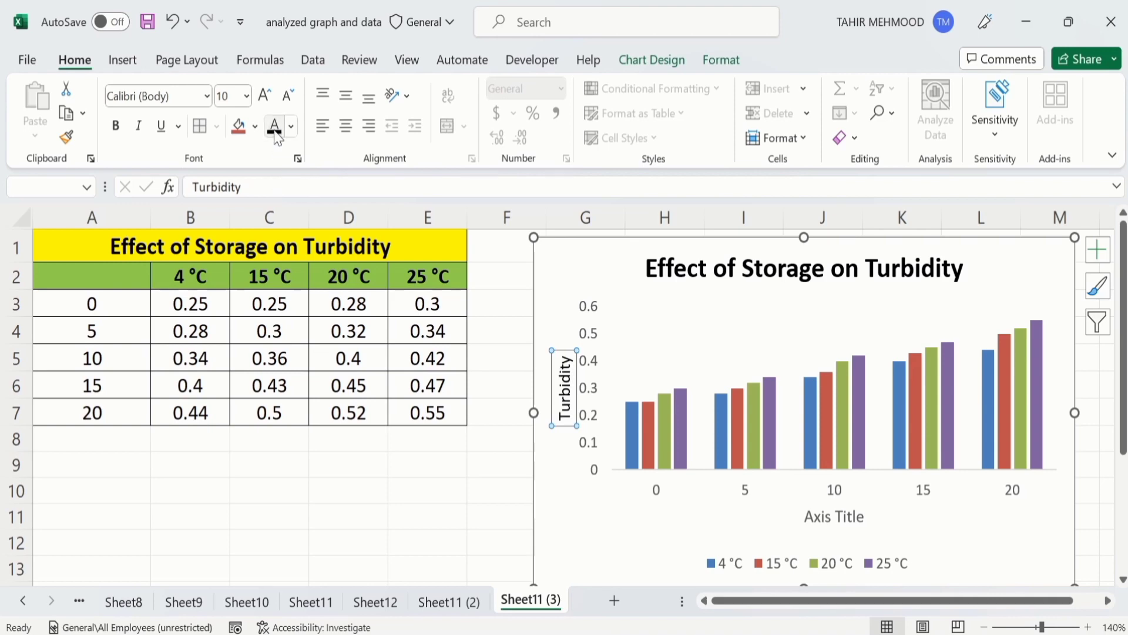
pyautogui.click(246, 96)
pyautogui.click(231, 238)
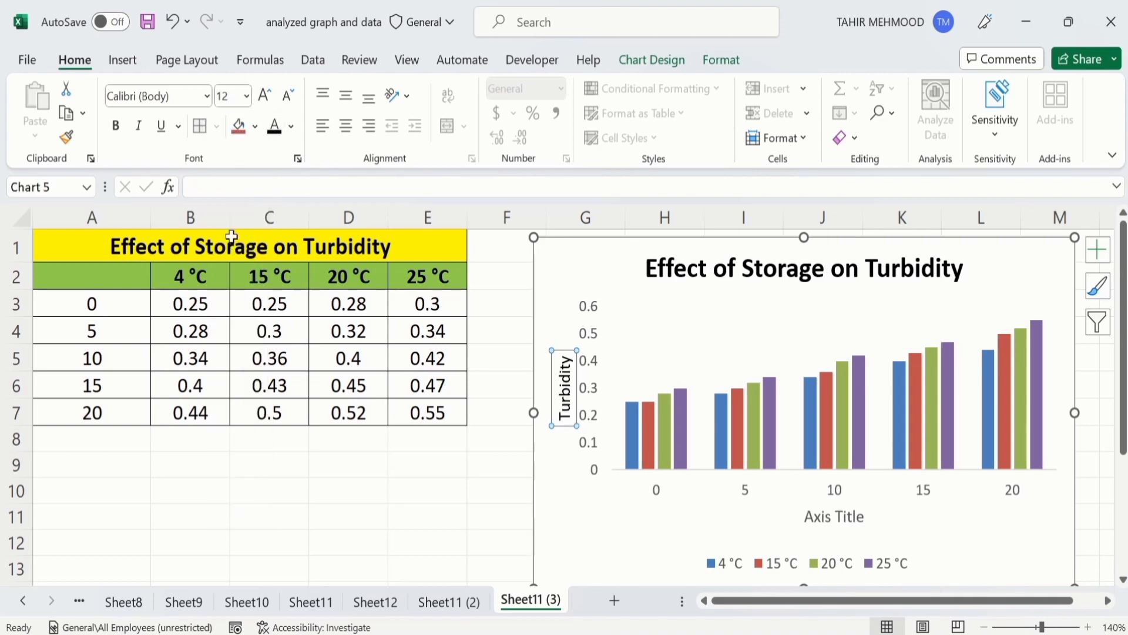
pyautogui.click(116, 126)
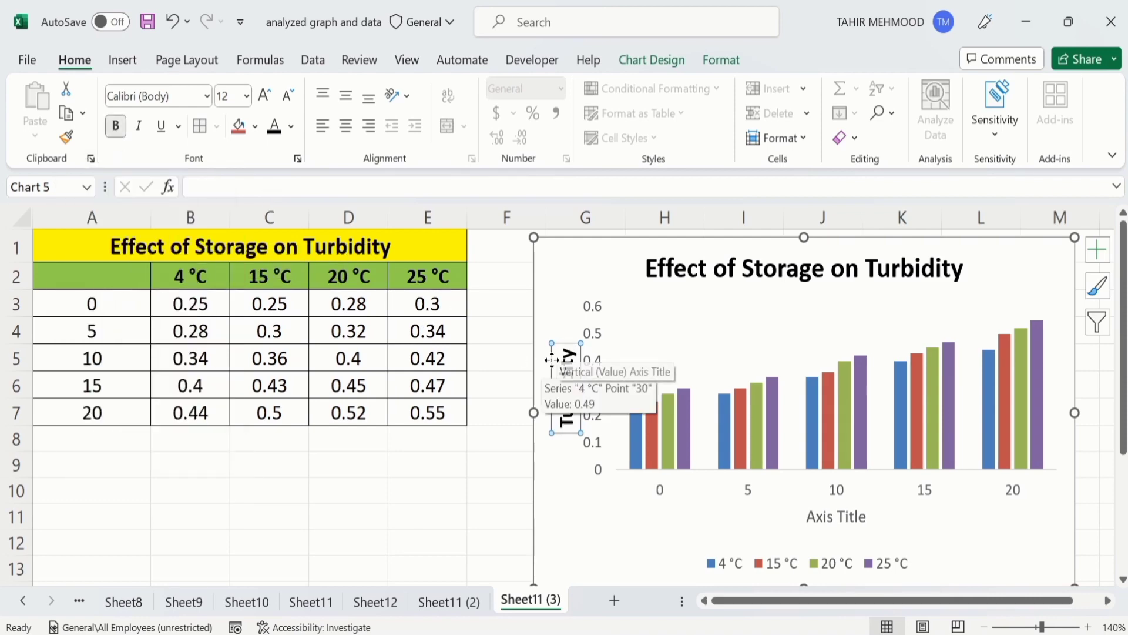
pyautogui.click(66, 137)
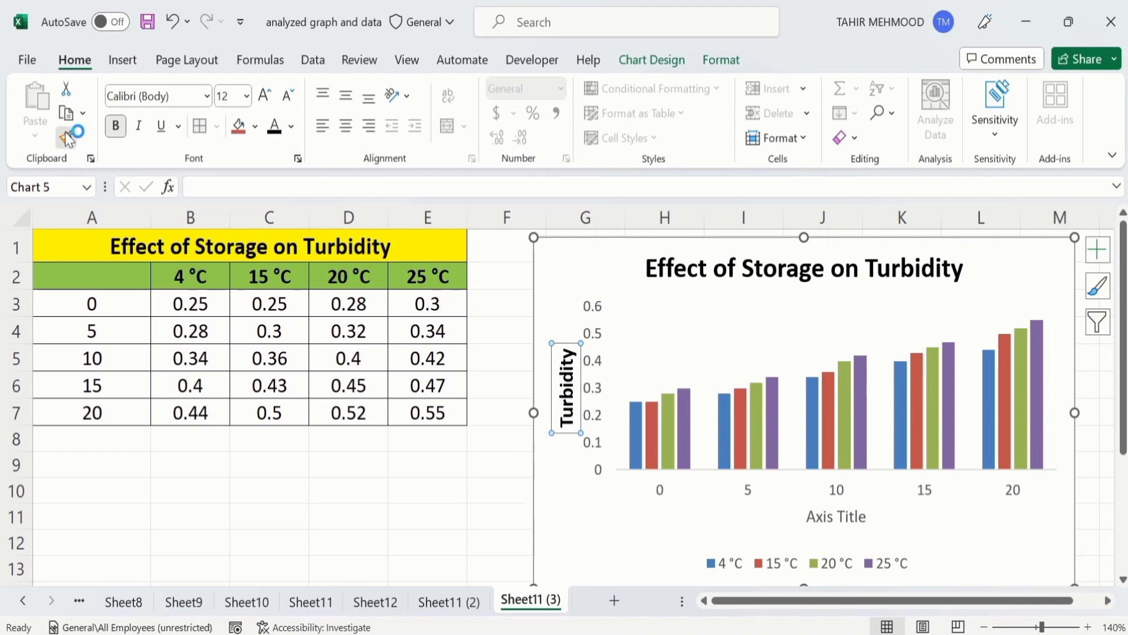
pyautogui.click(822, 512)
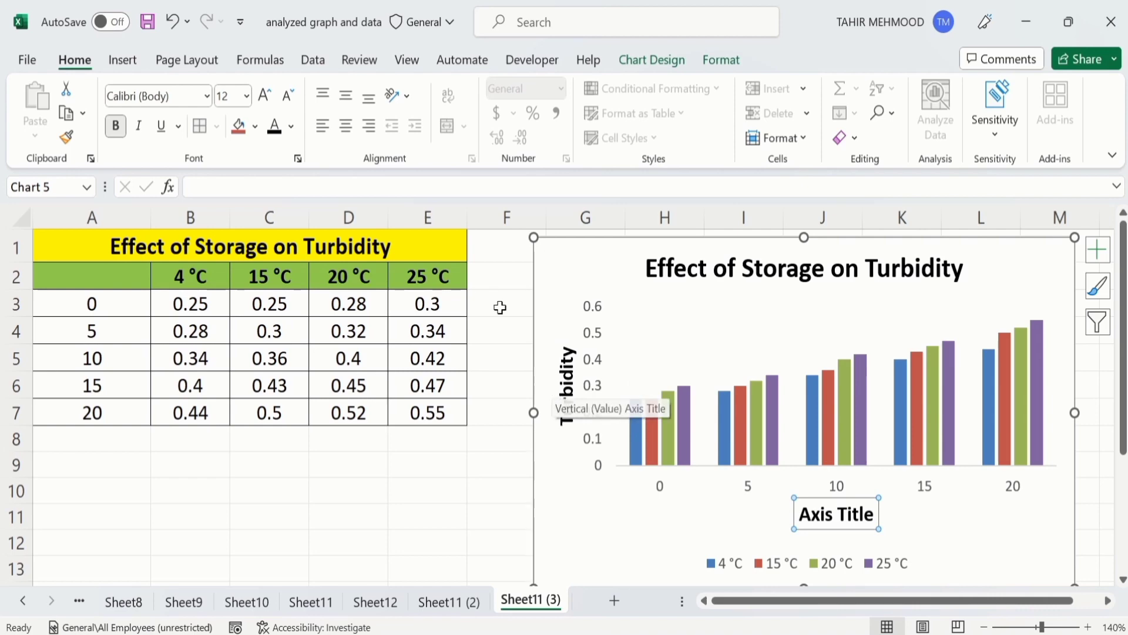
# Step: Rename the horizontal axis title to 'Storage Days'
pyautogui.click(255, 186)
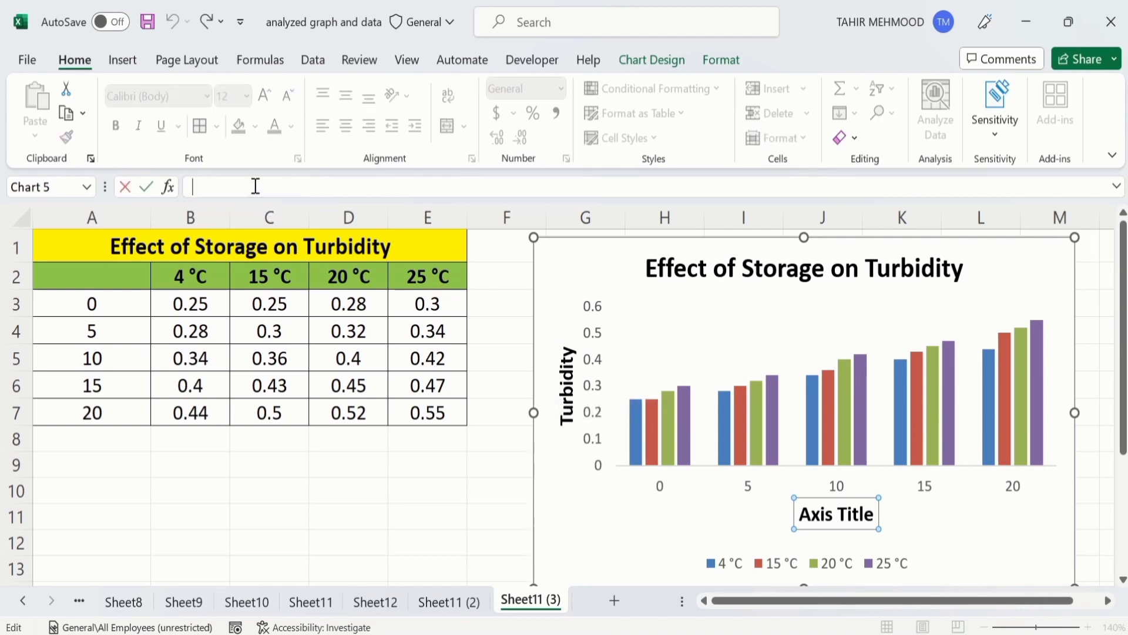
pyautogui.write('Storage Da')
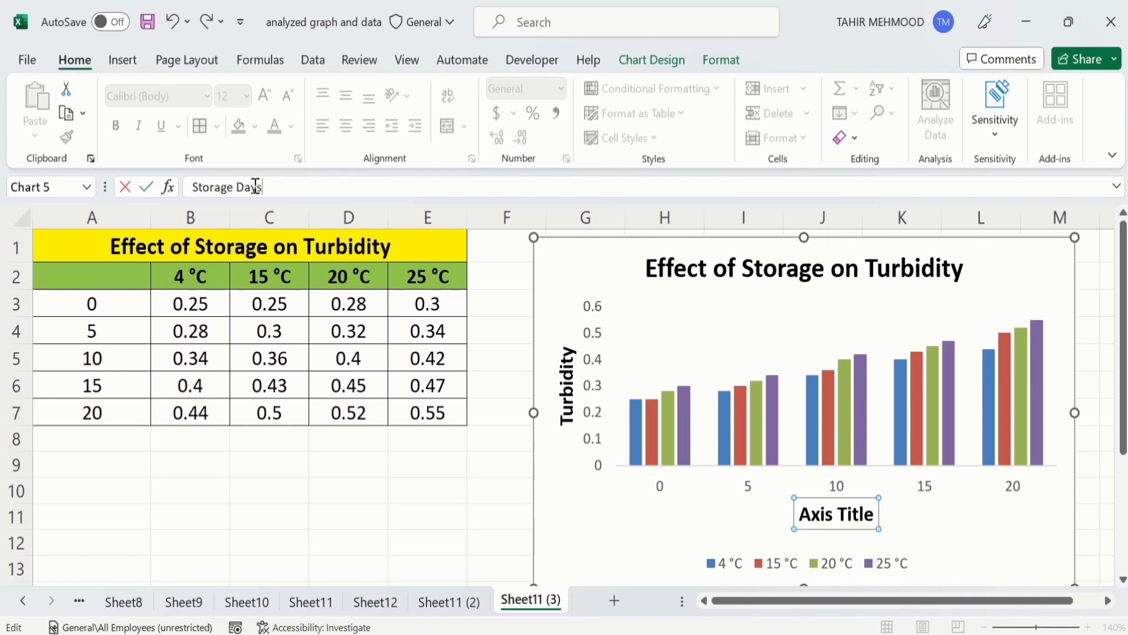
pyautogui.write('ys')
pyautogui.press('Return')
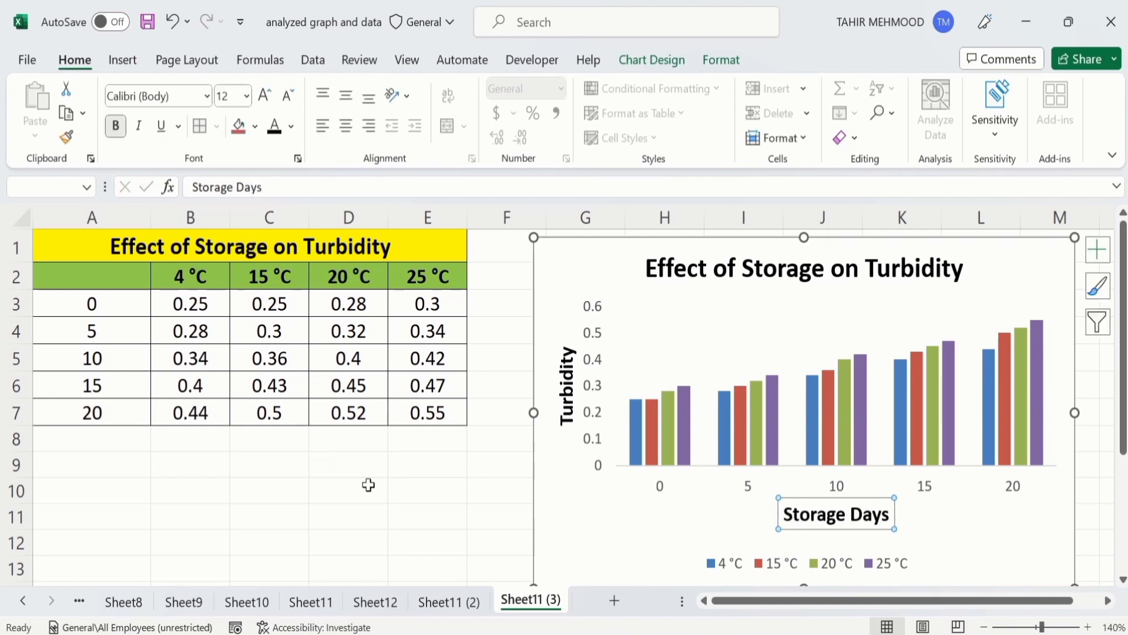
pyautogui.click(398, 506)
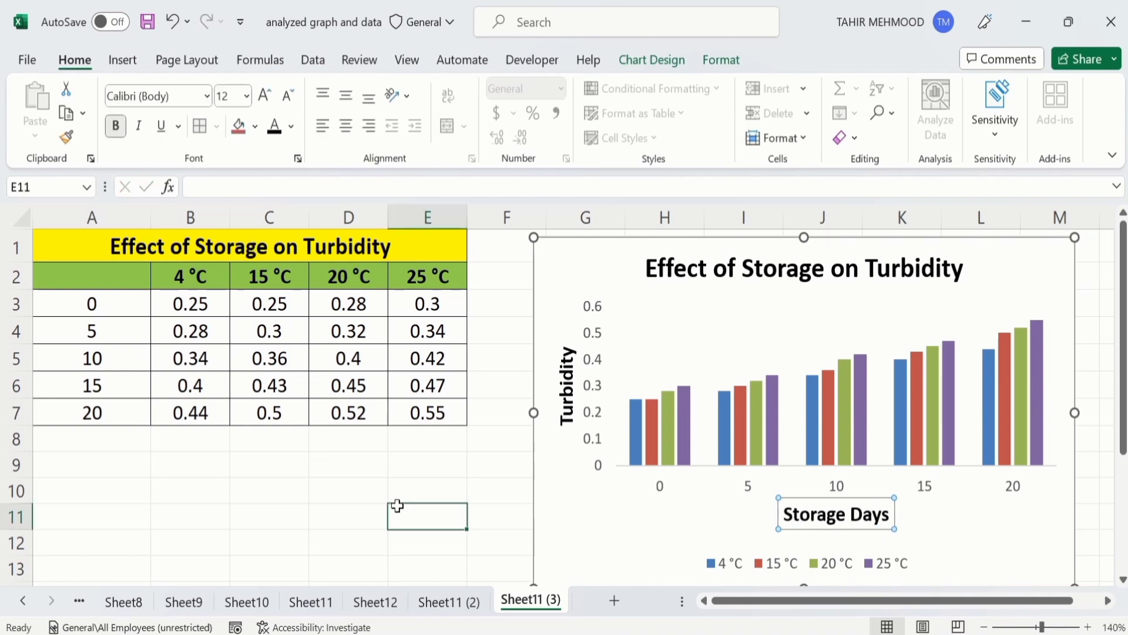
pyautogui.click(560, 262)
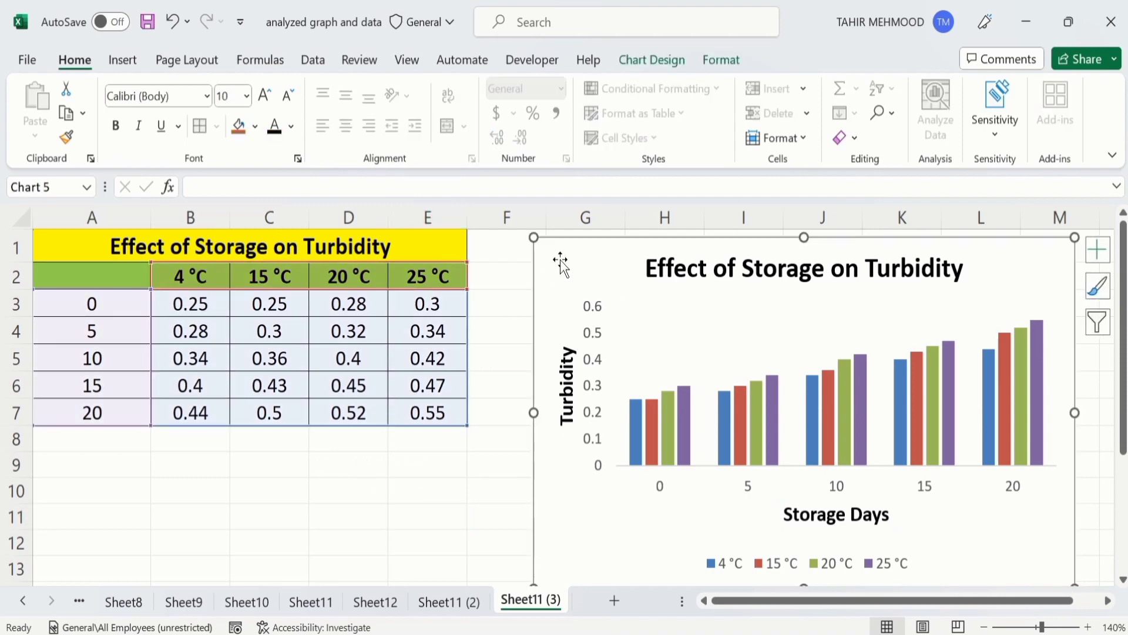
pyautogui.click(654, 58)
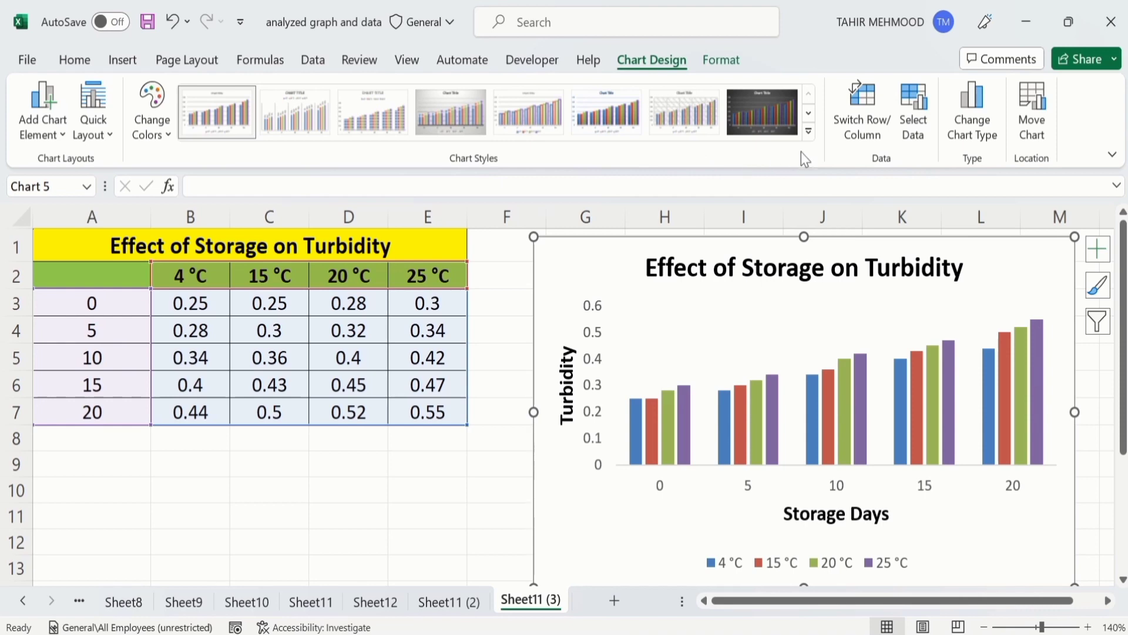
pyautogui.click(809, 134)
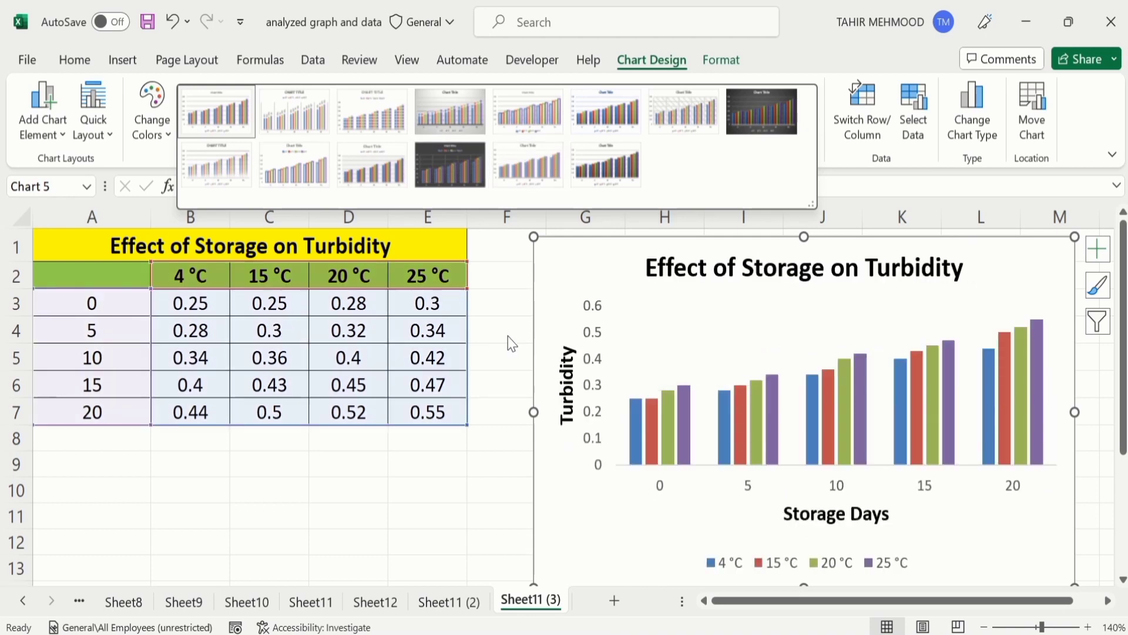
pyautogui.click(506, 330)
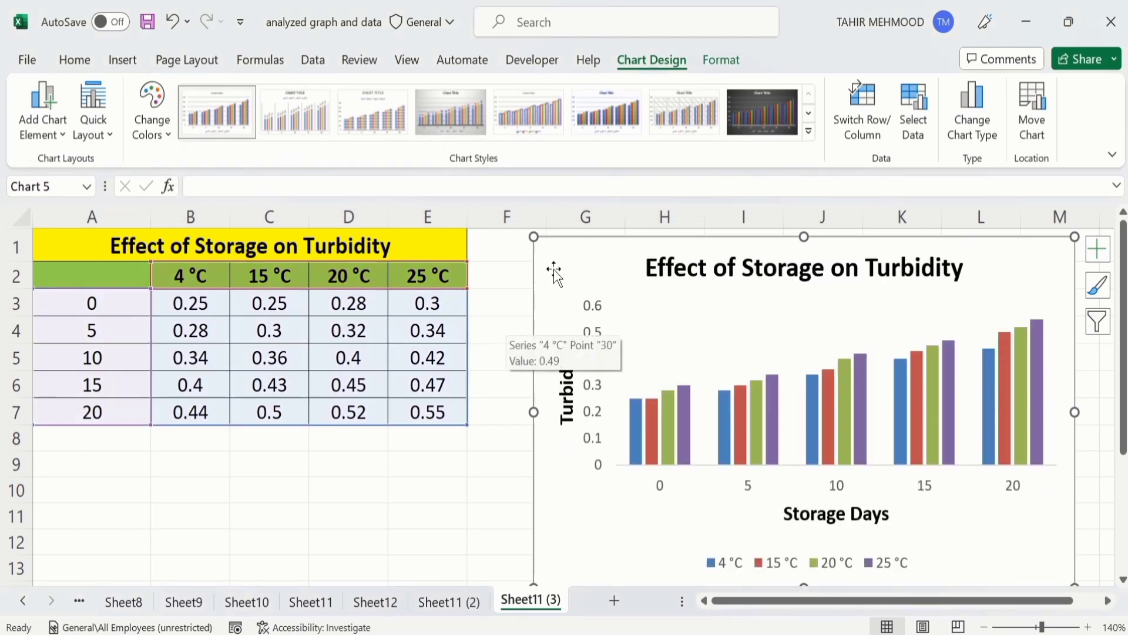
pyautogui.click(108, 136)
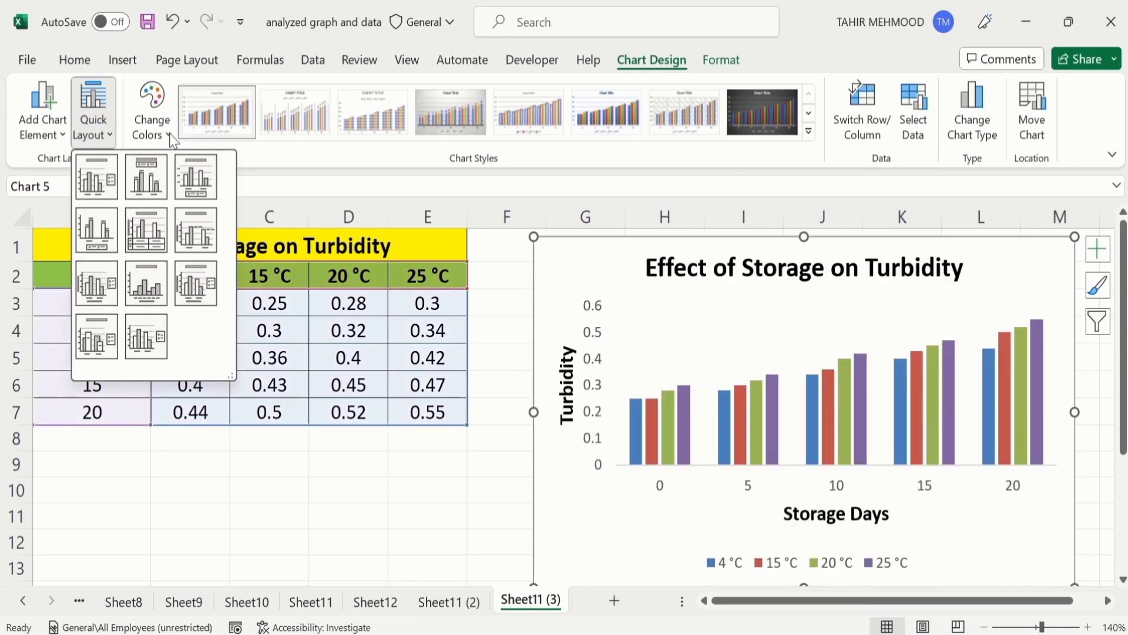
pyautogui.click(170, 132)
pyautogui.click(169, 133)
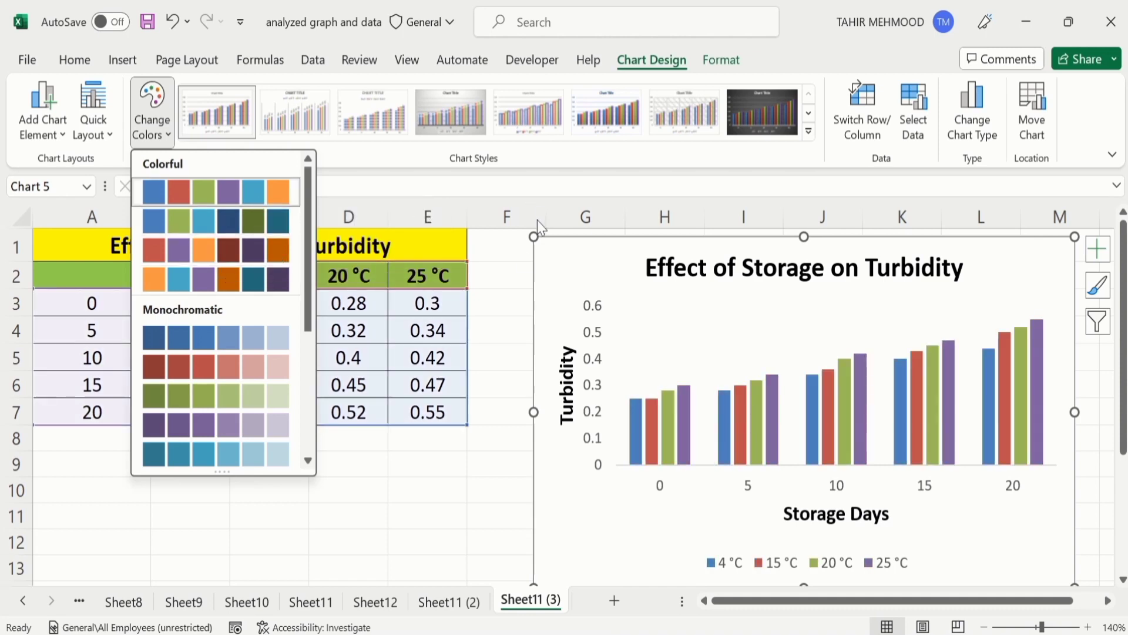
pyautogui.click(474, 493)
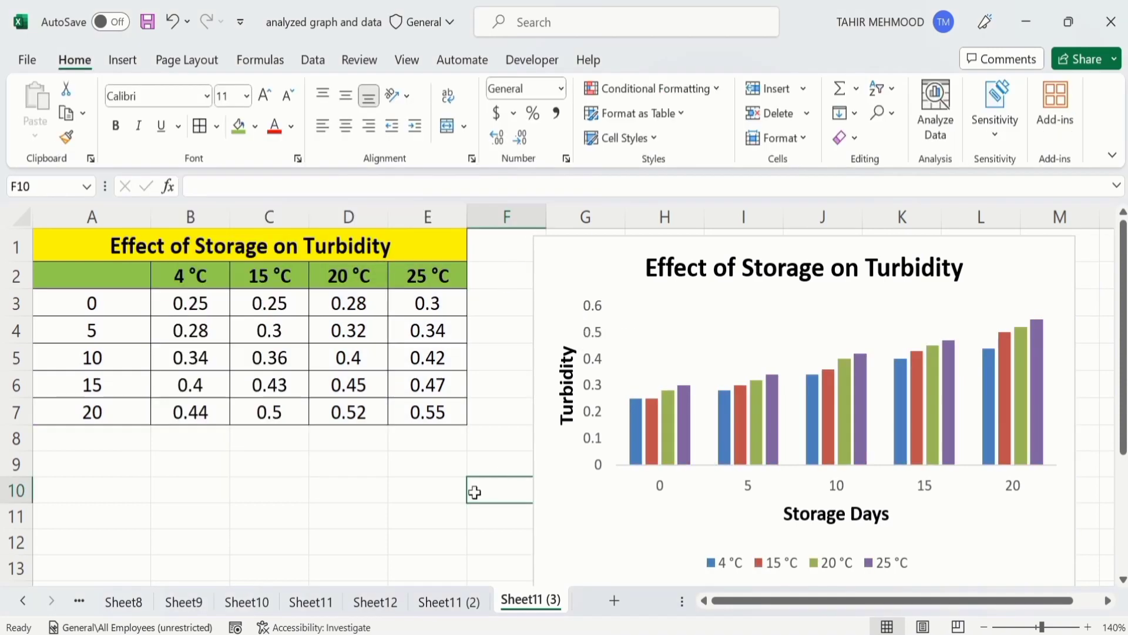
# Step: Change the vertical axis minimum bound from 0 to 0.1 in Format Axis
pyautogui.click(595, 318)
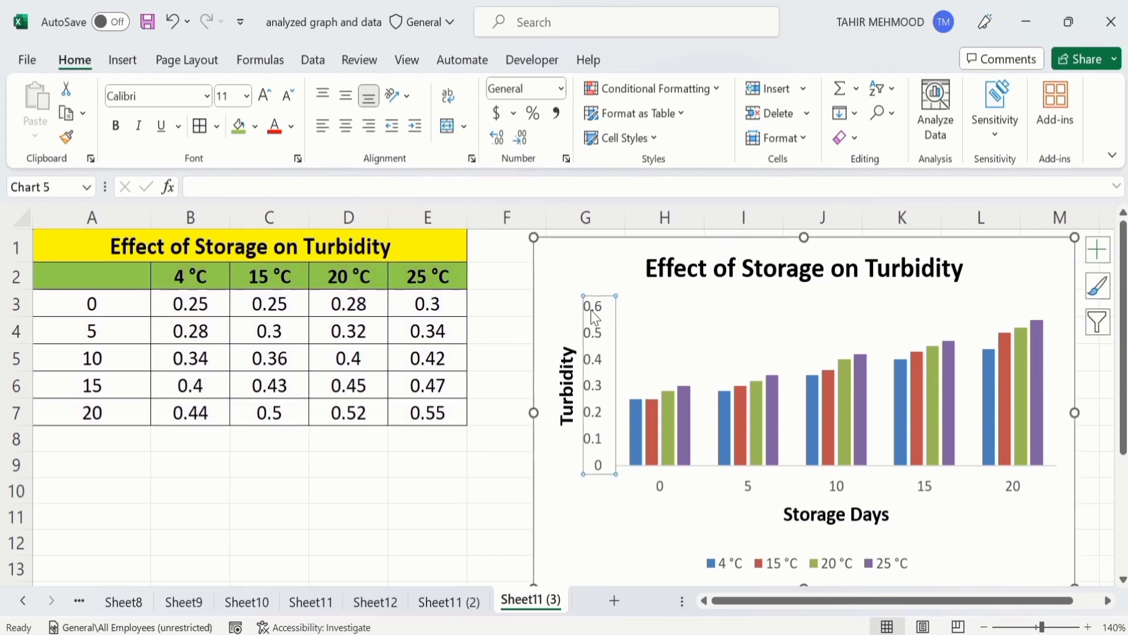
pyautogui.rightClick(595, 318)
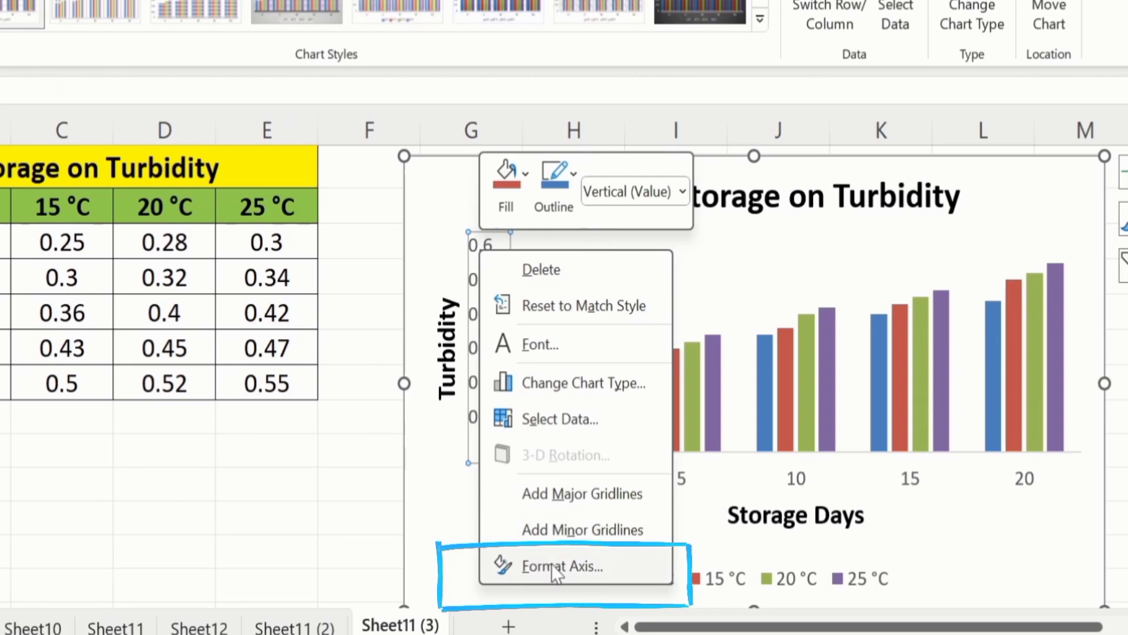
pyautogui.click(645, 550)
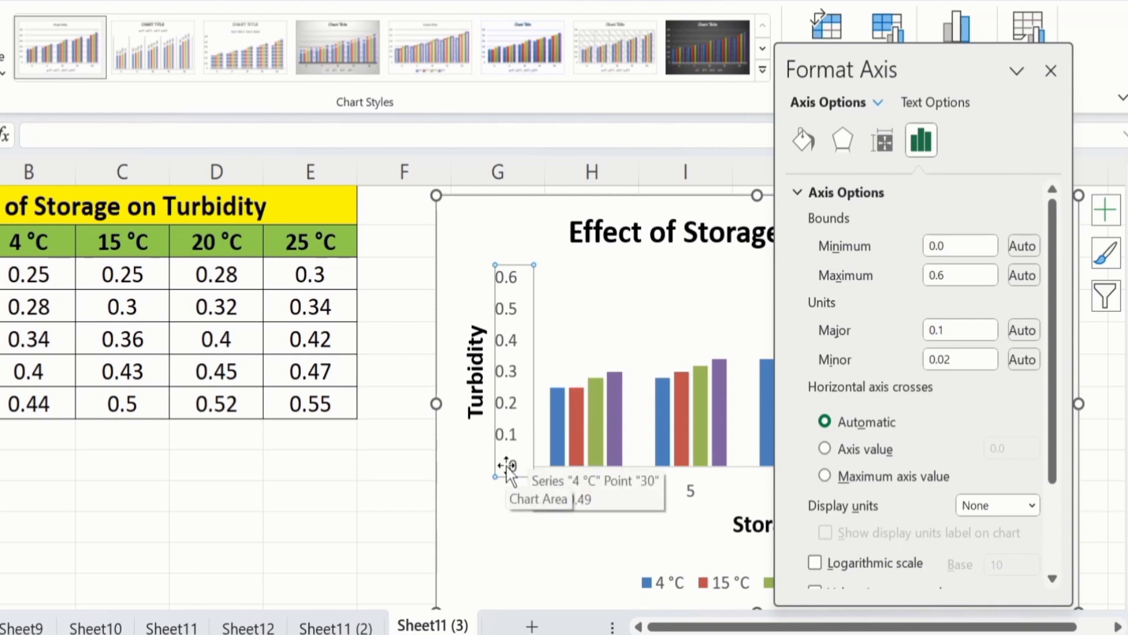
pyautogui.click(952, 246)
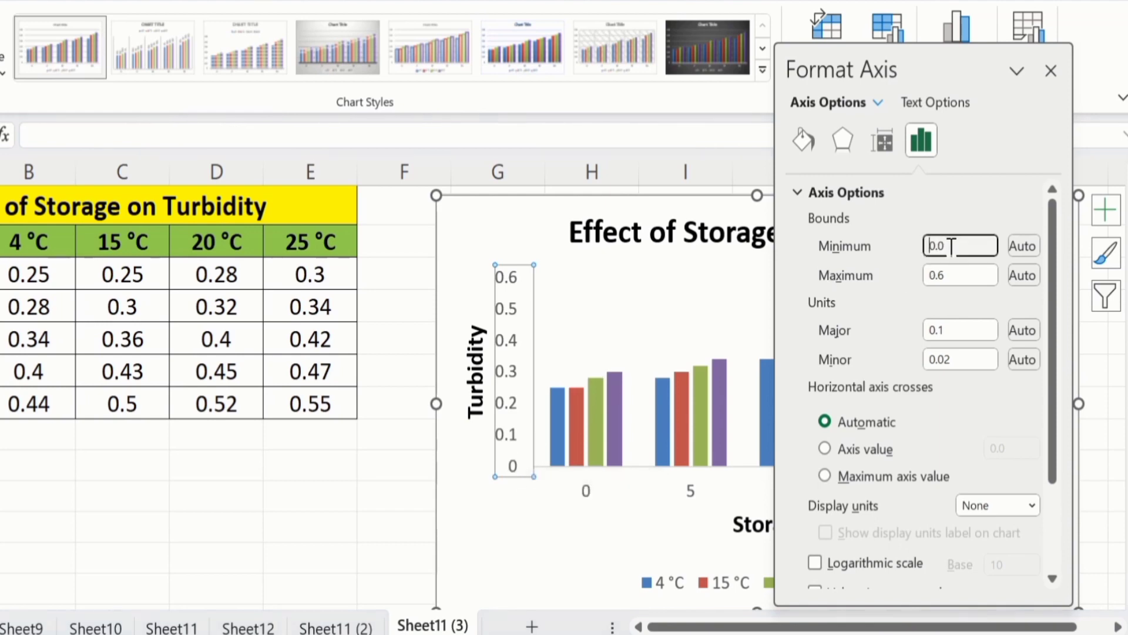
pyautogui.press('BackSpace')
pyautogui.click(351, 488)
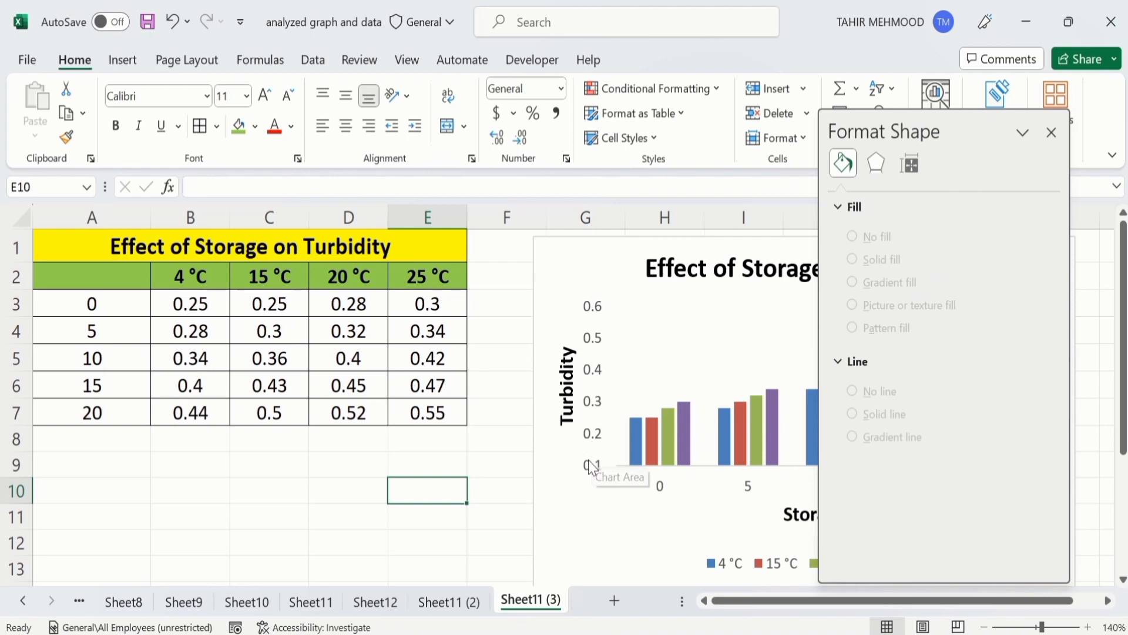
pyautogui.click(595, 370)
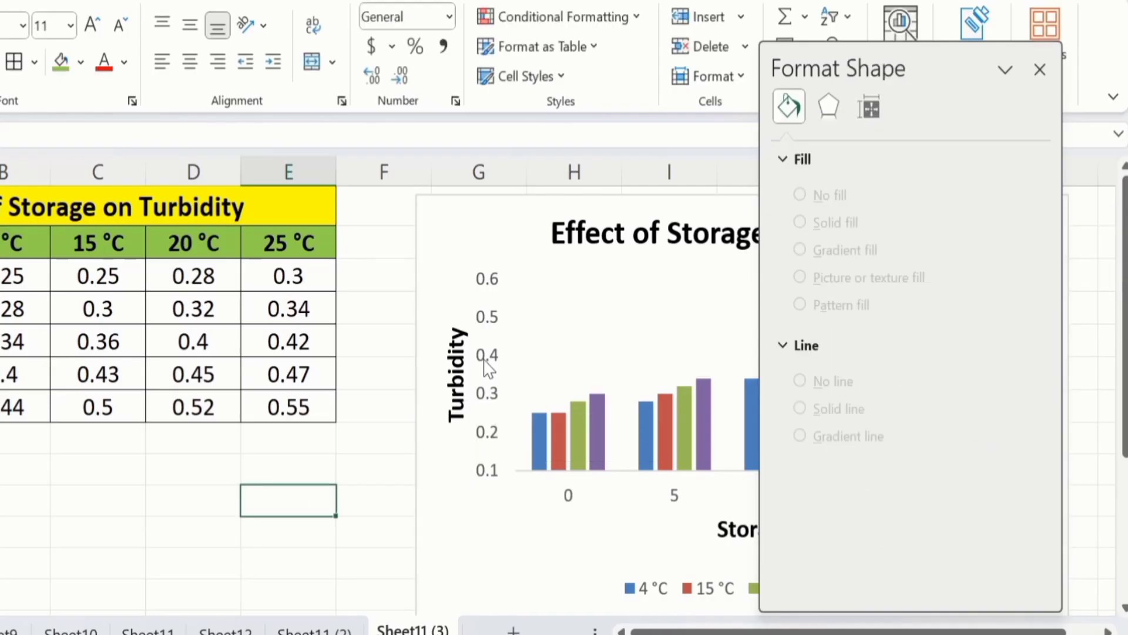
pyautogui.click(488, 367)
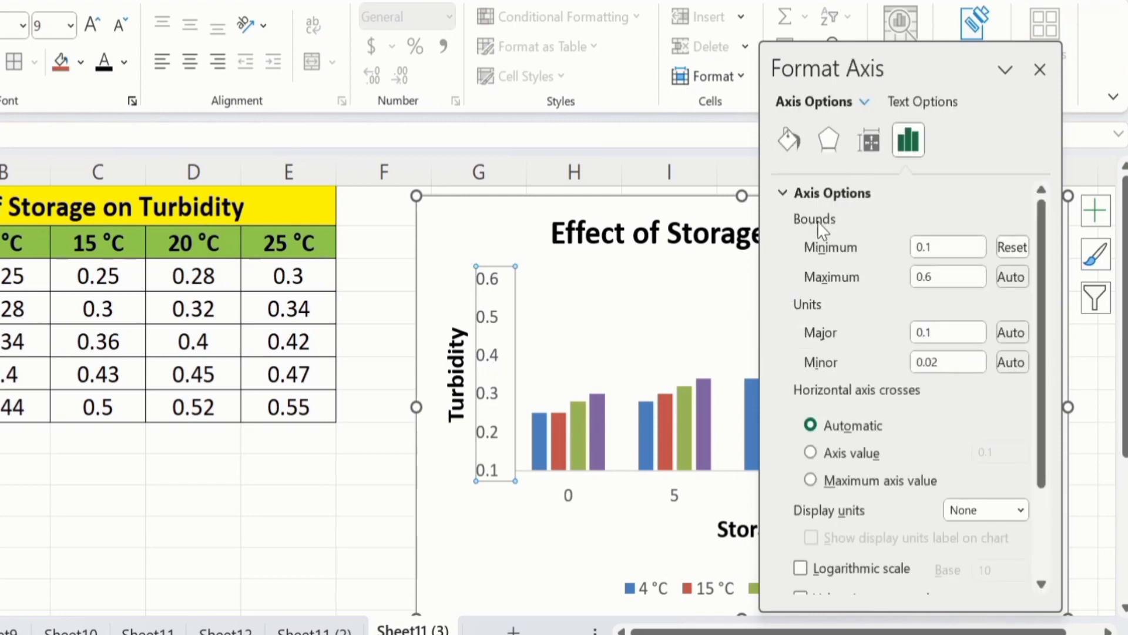
# Step: Give the vertical axis a solid black line 1.5 pt wide
pyautogui.click(791, 142)
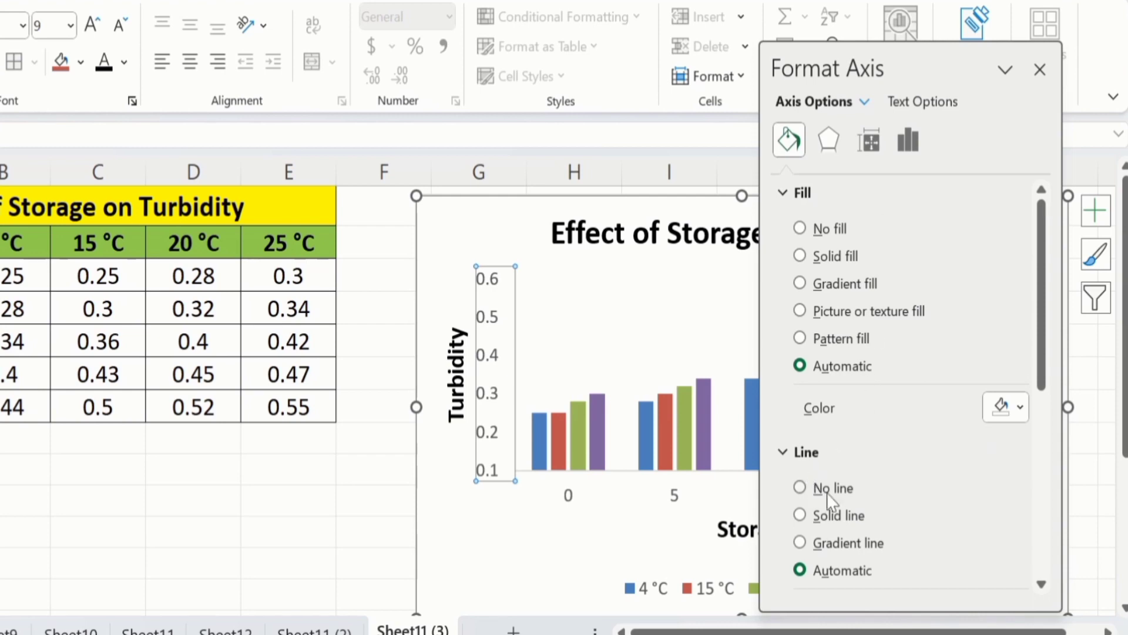
pyautogui.click(800, 515)
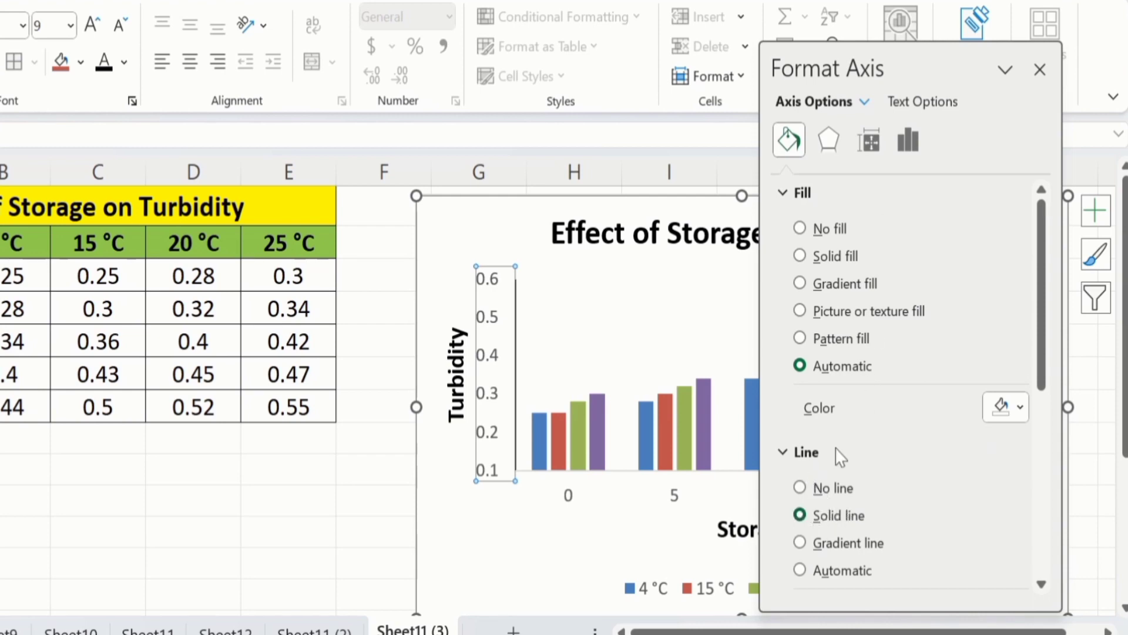
pyautogui.moveTo(1047, 290); pyautogui.dragTo(1047, 390)
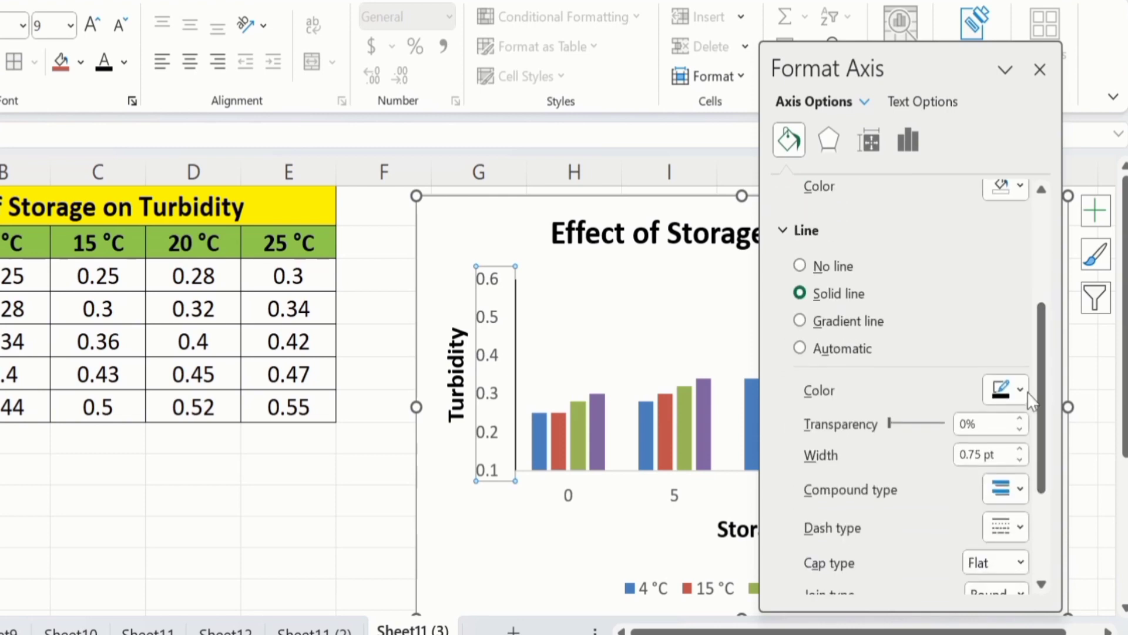
pyautogui.click(1021, 390)
pyautogui.click(1022, 390)
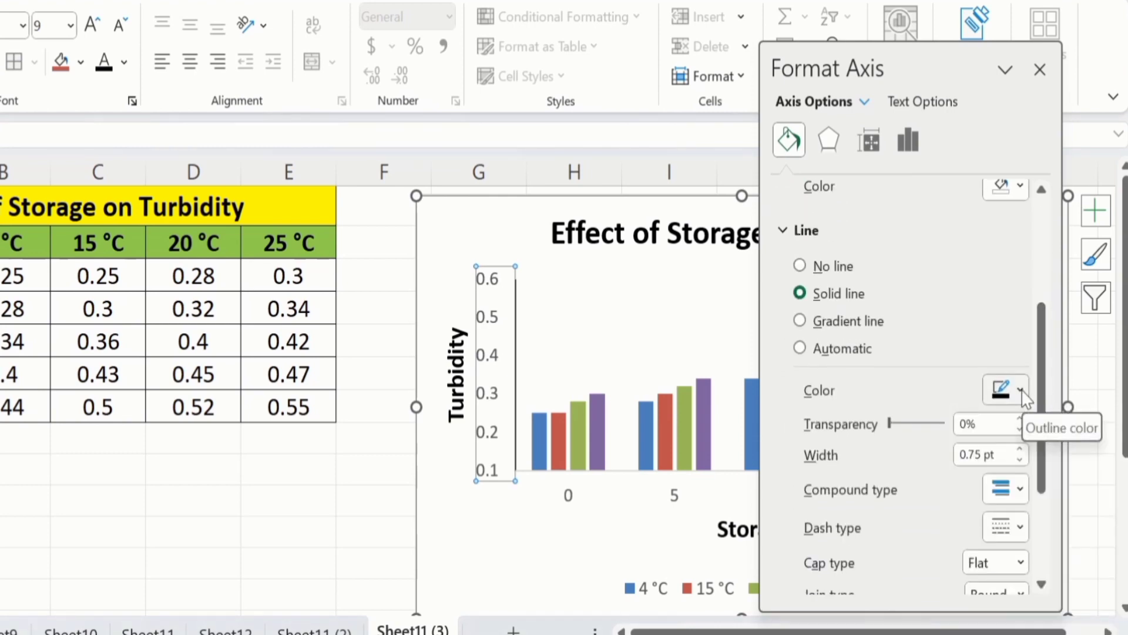
pyautogui.click(1022, 393)
pyautogui.click(977, 450)
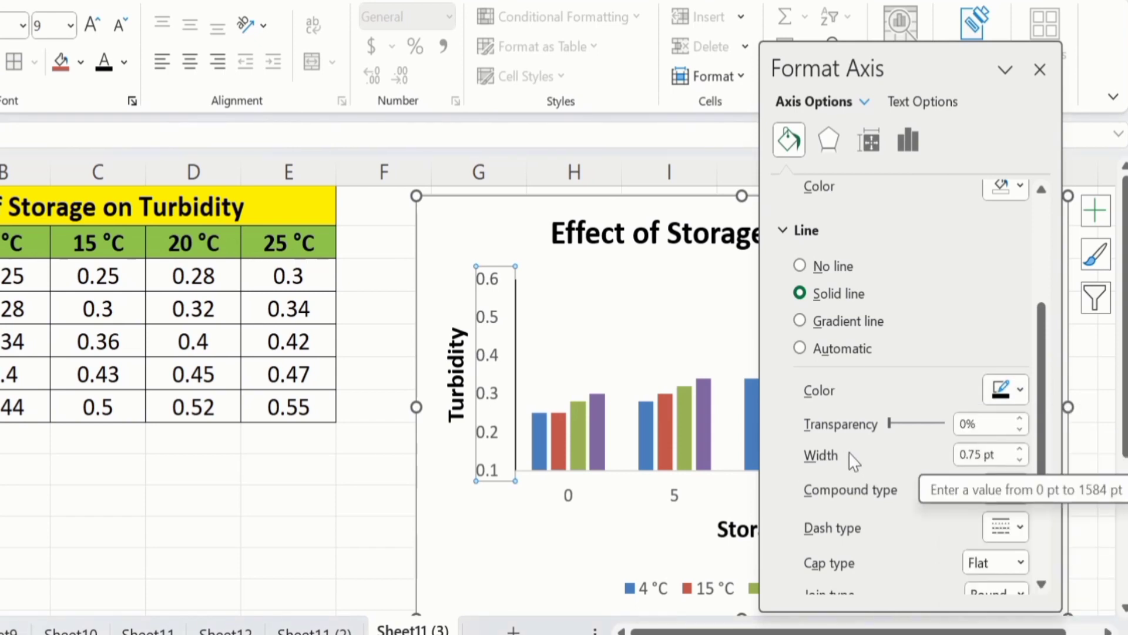
pyautogui.click(1021, 450)
pyautogui.click(1020, 449)
pyautogui.click(1021, 449)
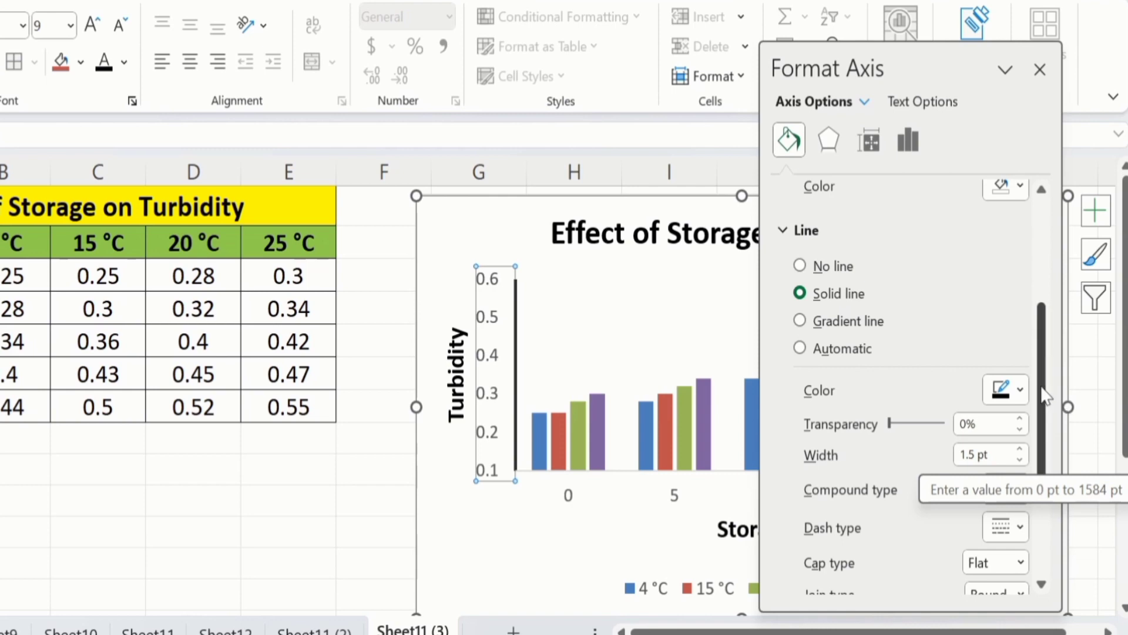
# Step: Set both major and minor tick marks of the vertical axis to Outside
pyautogui.click(907, 140)
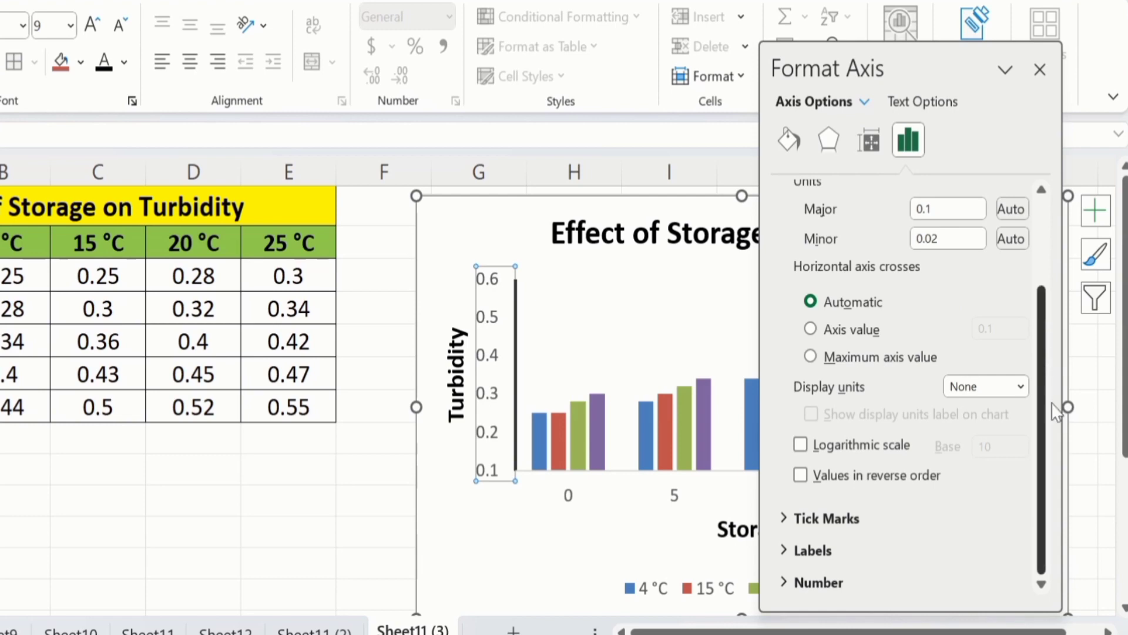
pyautogui.click(827, 522)
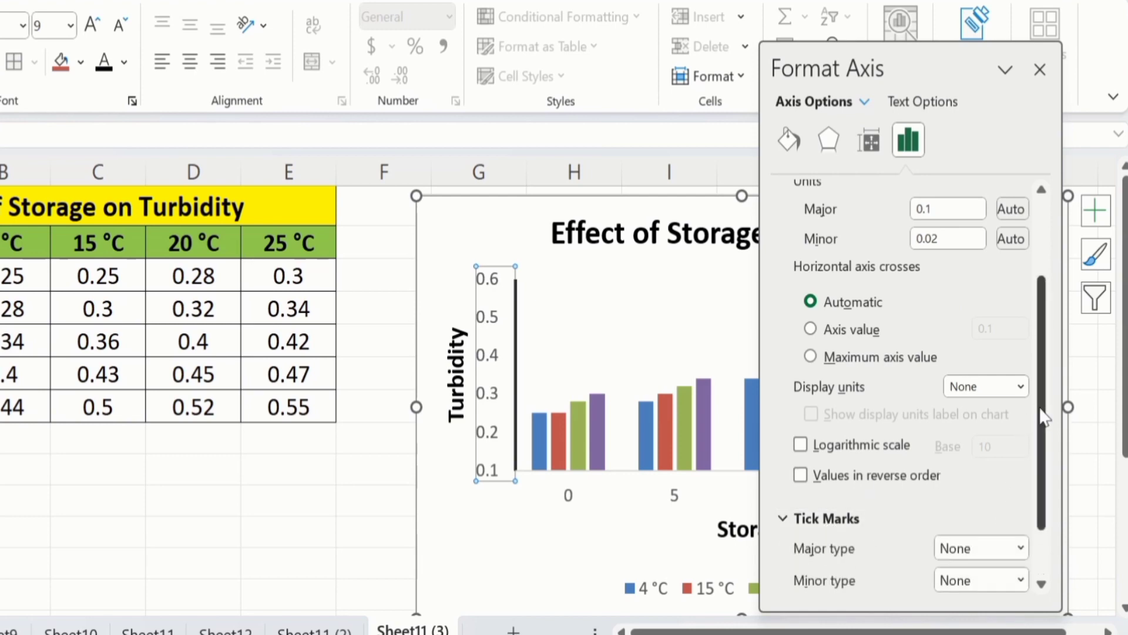
pyautogui.moveTo(1040, 417); pyautogui.dragTo(1043, 491)
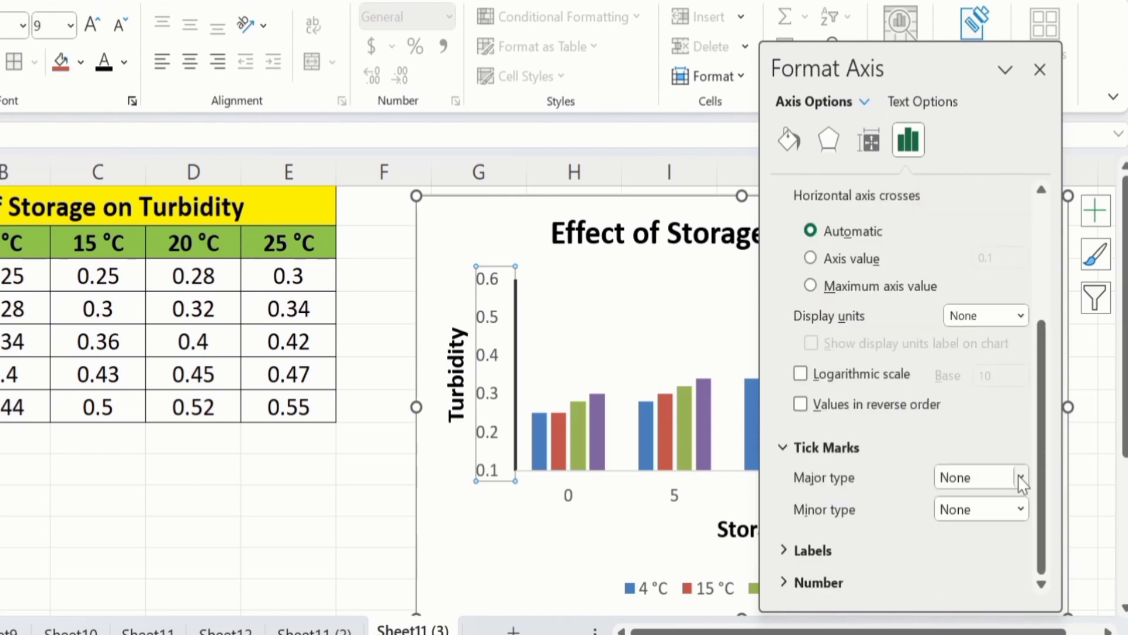
pyautogui.click(1020, 477)
pyautogui.click(980, 547)
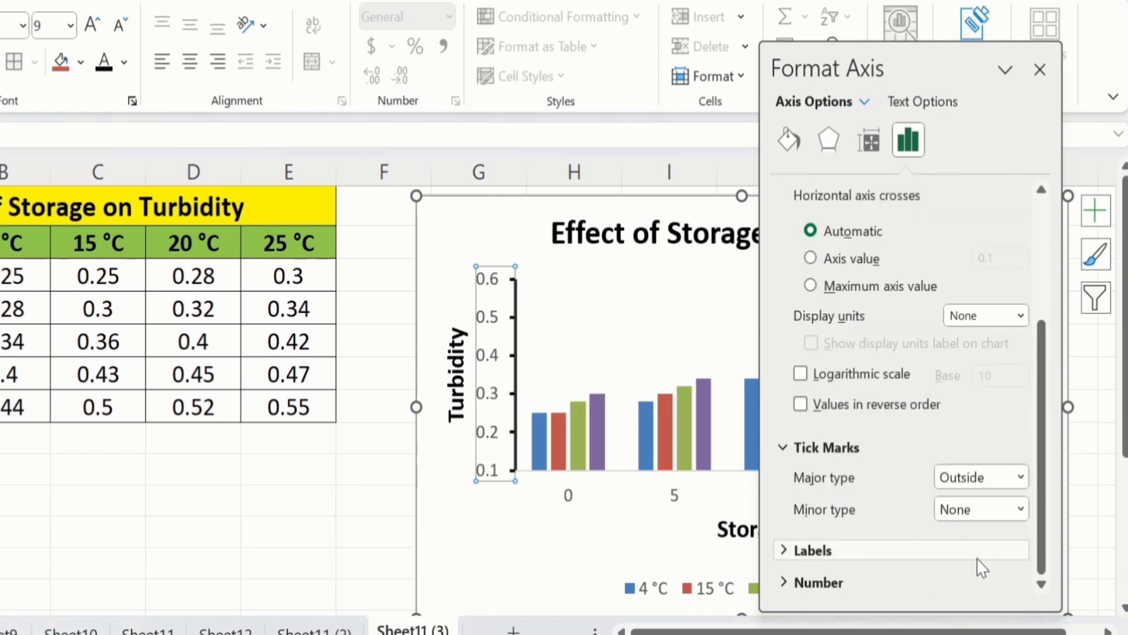
pyautogui.click(1021, 509)
pyautogui.click(969, 579)
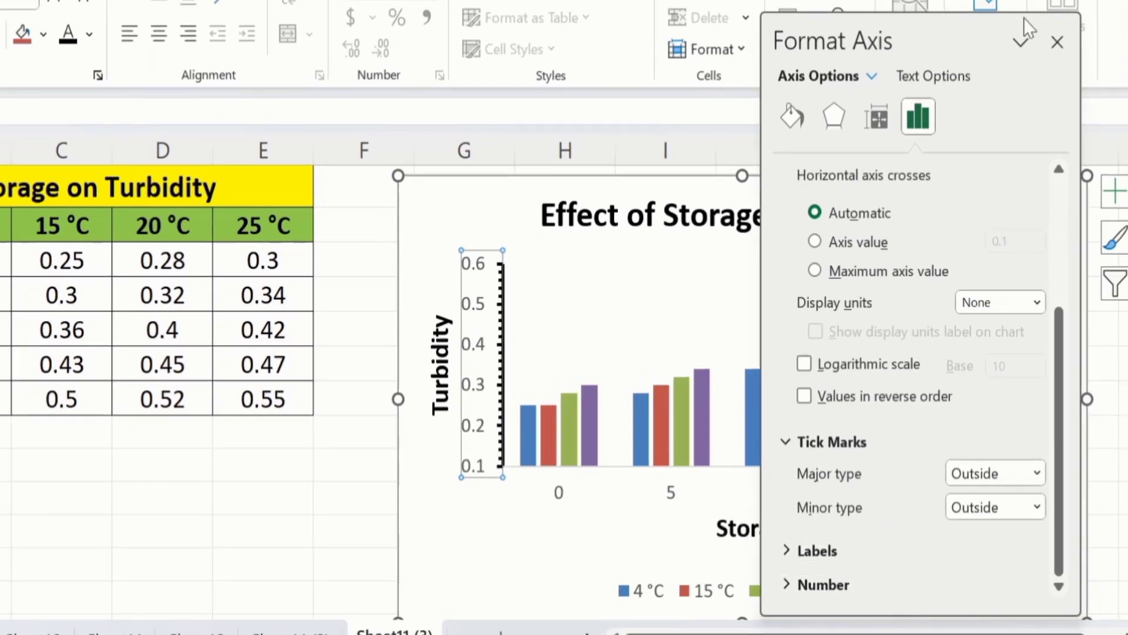
# Step: Give the horizontal axis a solid black line 1.5 pt wide
pyautogui.click(559, 493)
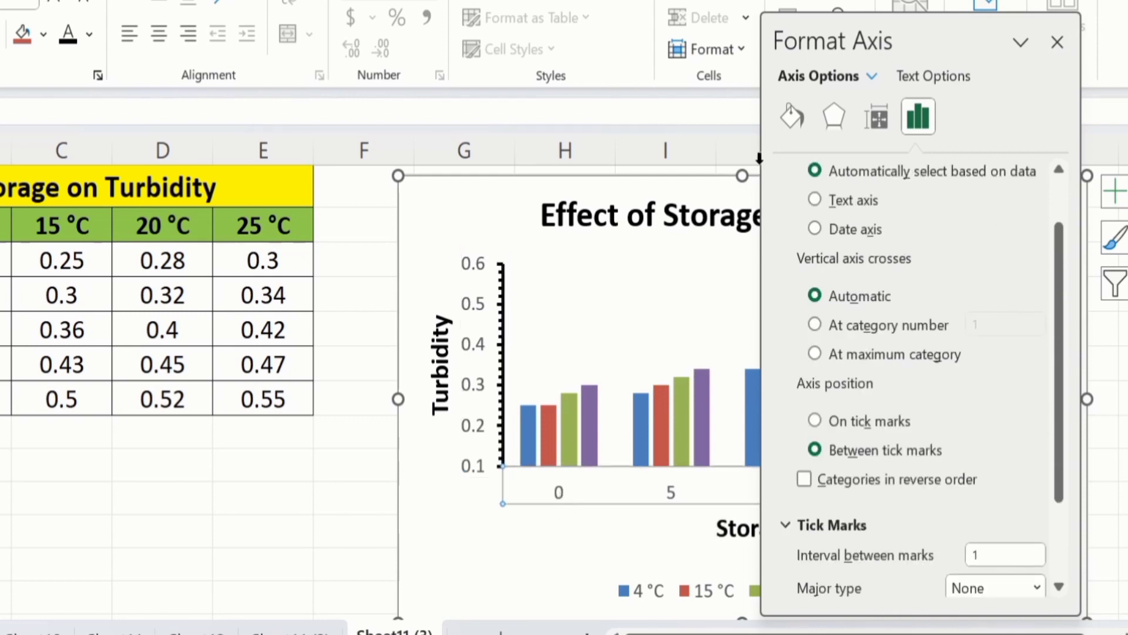
pyautogui.click(790, 116)
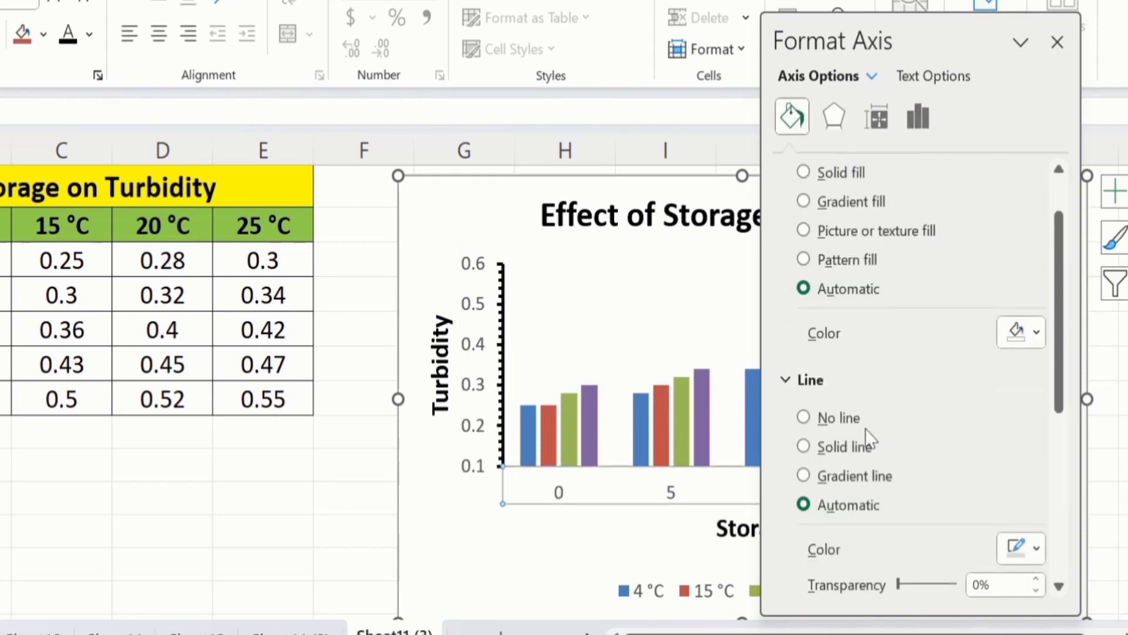
pyautogui.click(803, 446)
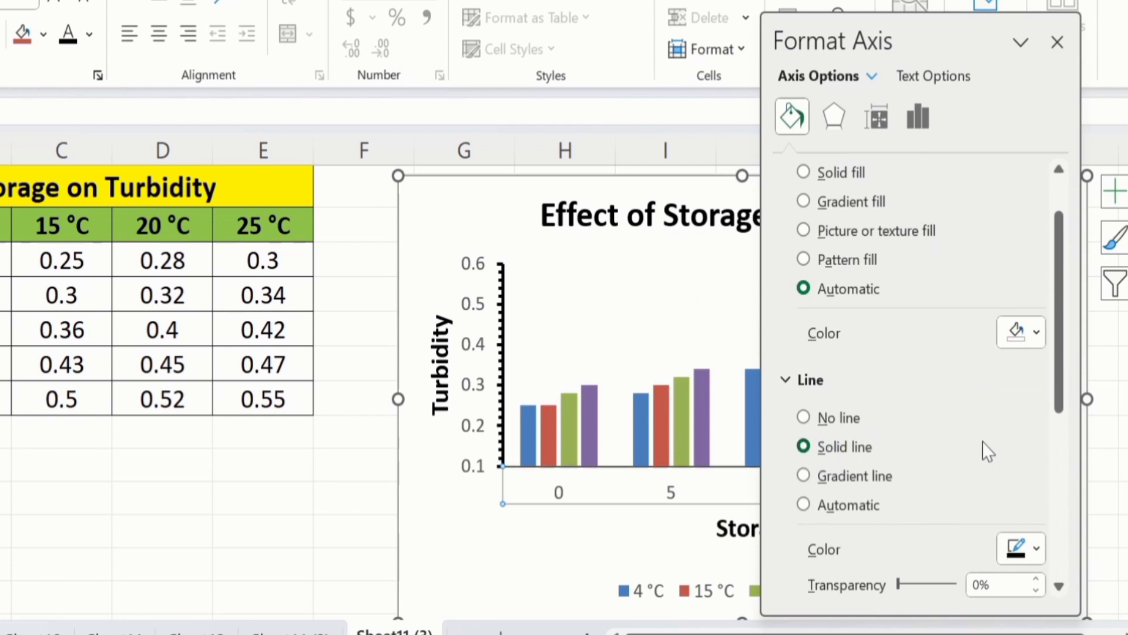
pyautogui.moveTo(1060, 388); pyautogui.dragTo(1066, 446)
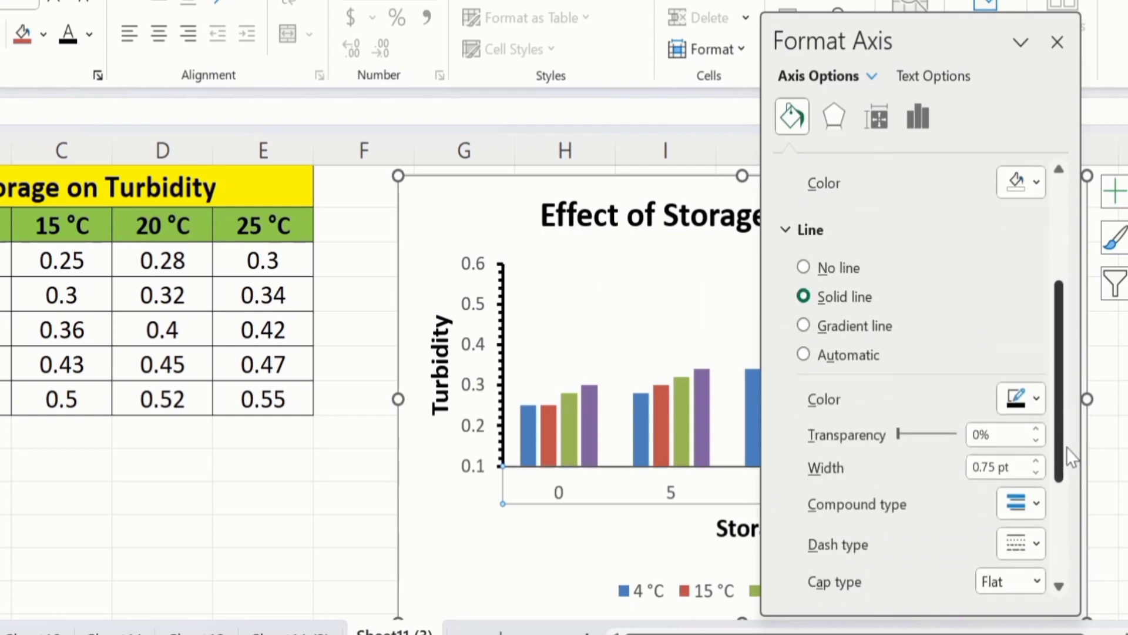
pyautogui.click(1038, 462)
pyautogui.click(1038, 461)
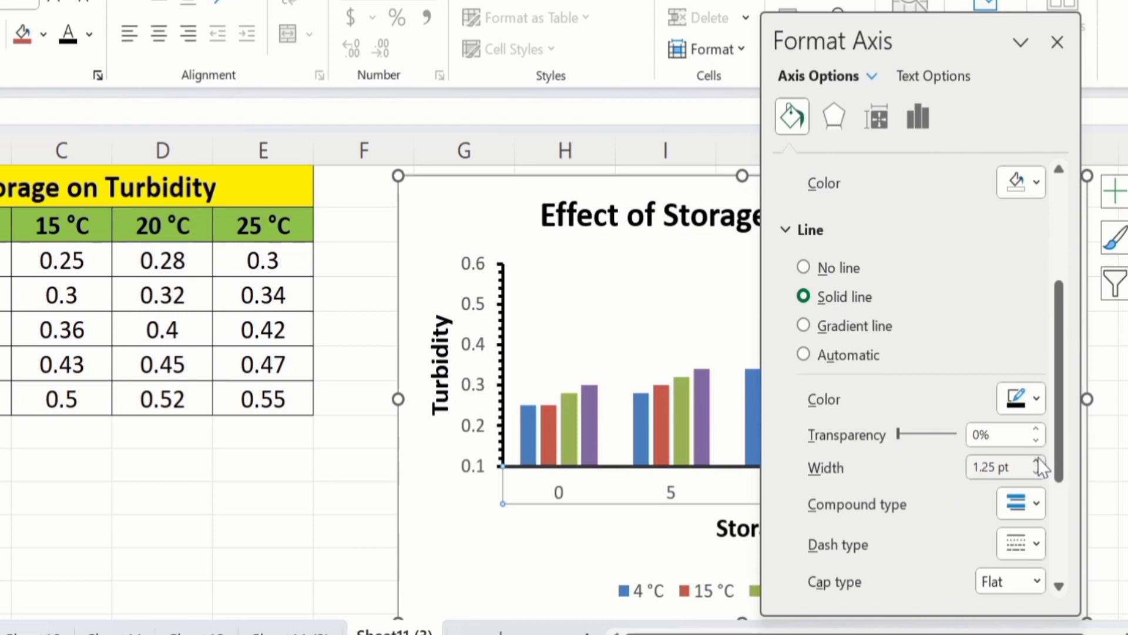
pyautogui.click(1037, 461)
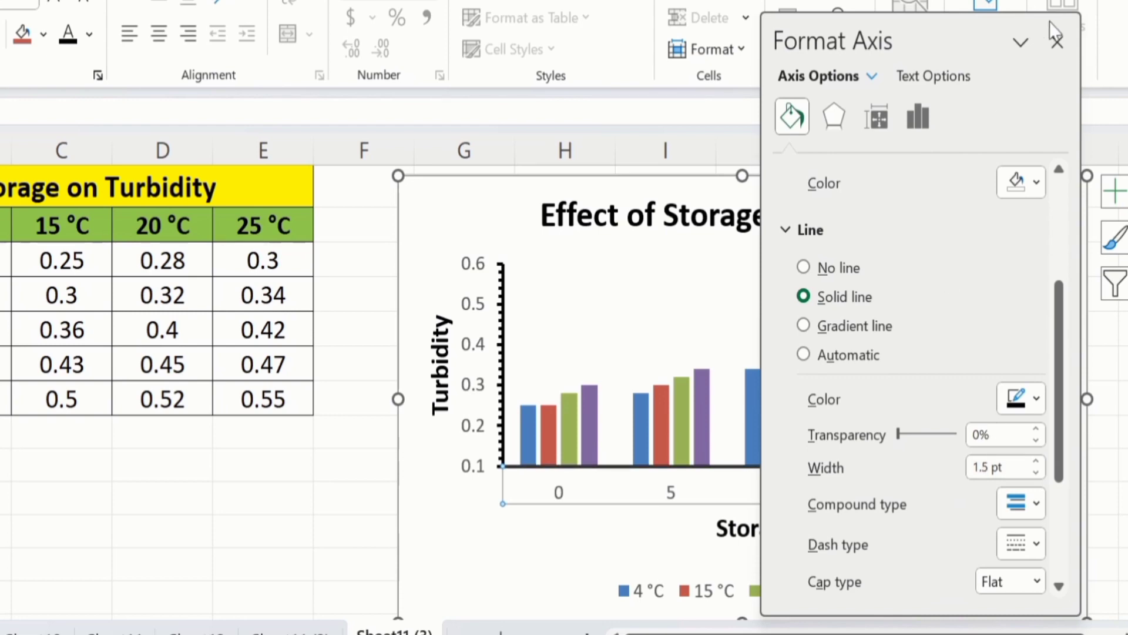
pyautogui.click(1058, 42)
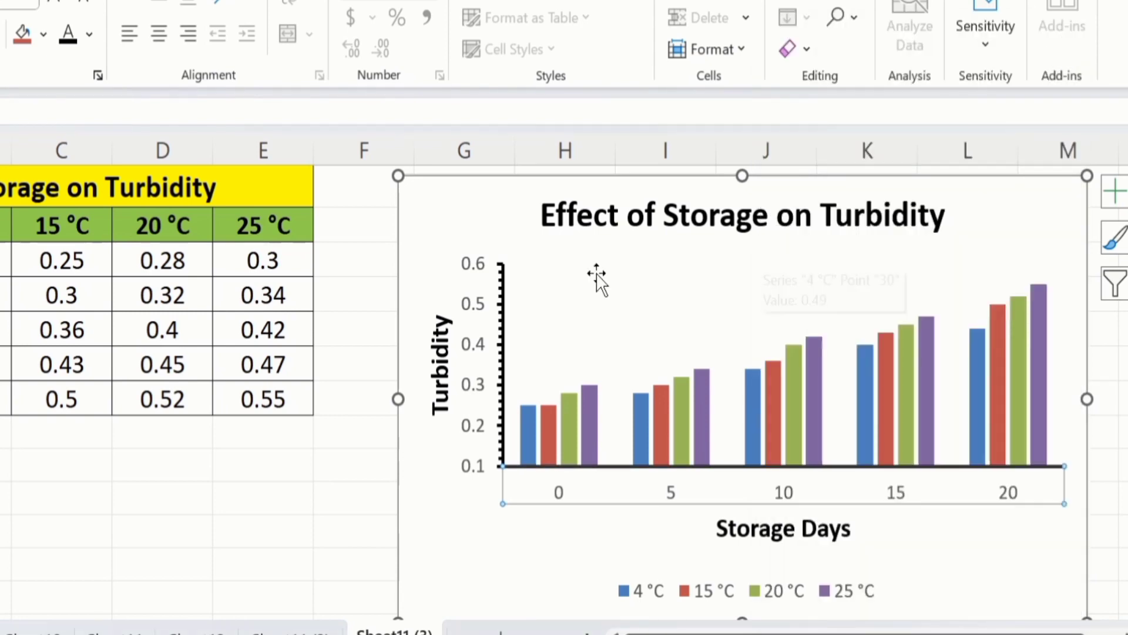
# Step: Bold the vertical axis numbers and copy their formatting with Format Painter
pyautogui.click(479, 297)
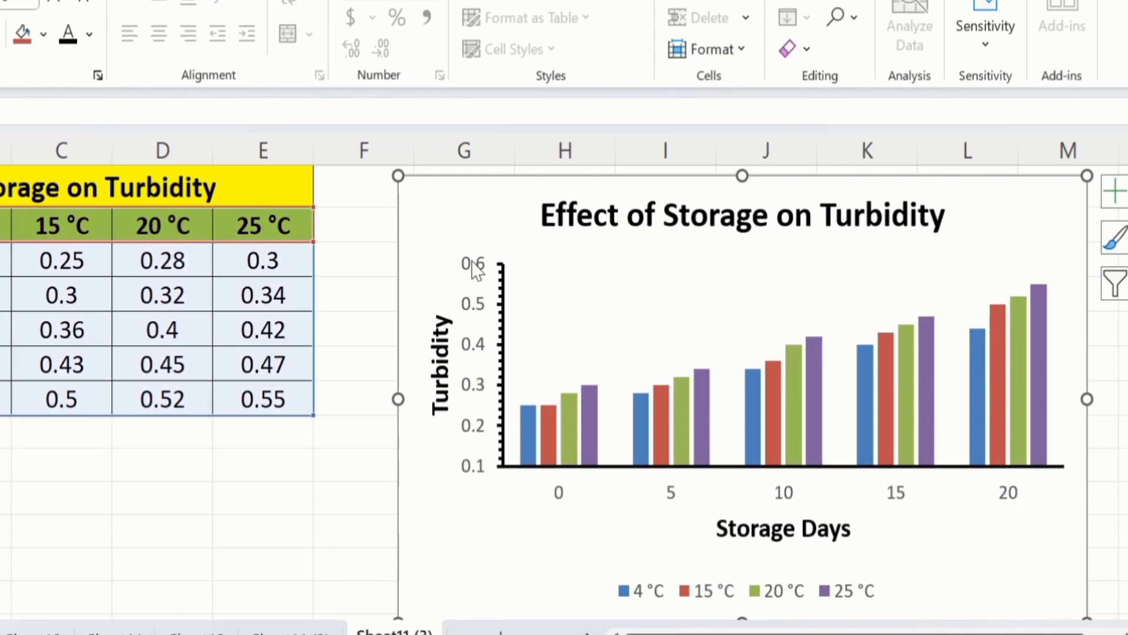
pyautogui.click(476, 269)
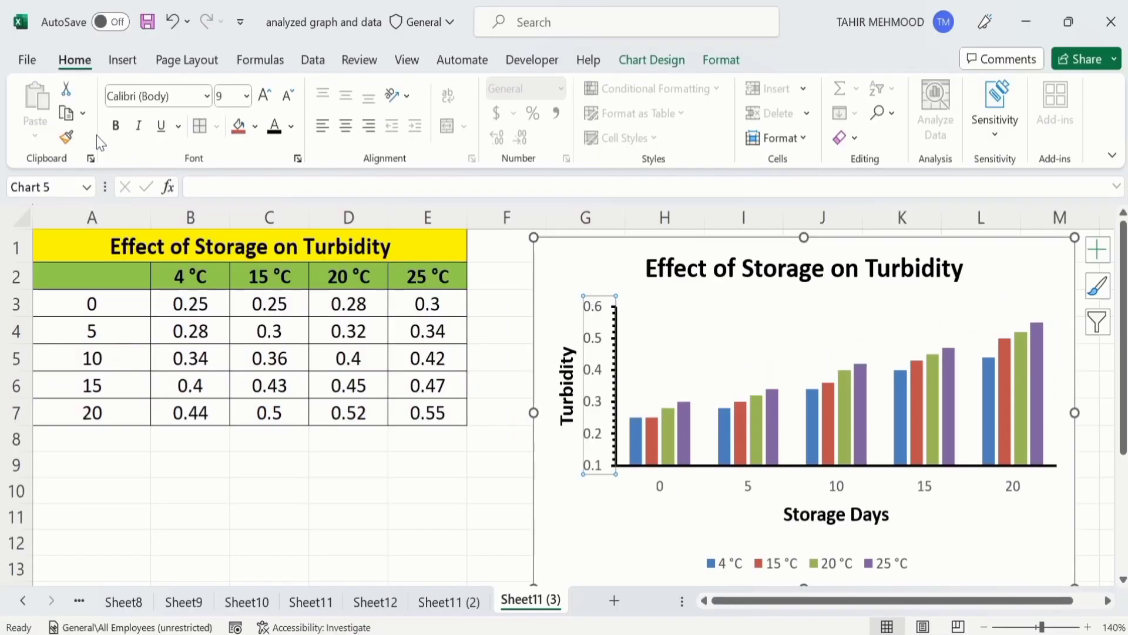
pyautogui.click(117, 129)
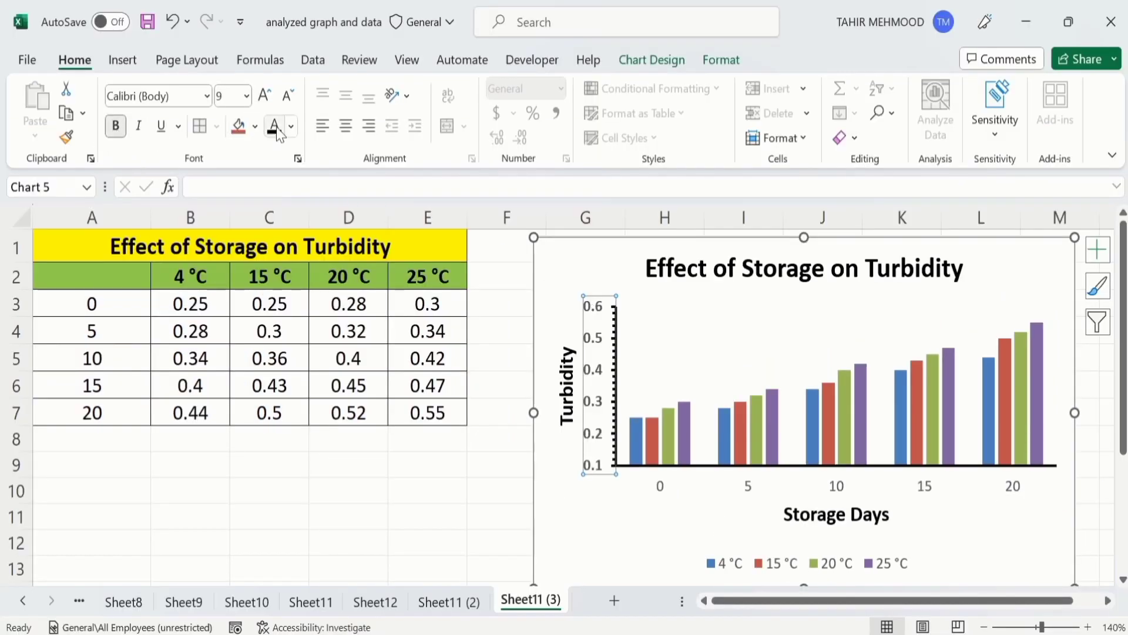
pyautogui.click(68, 138)
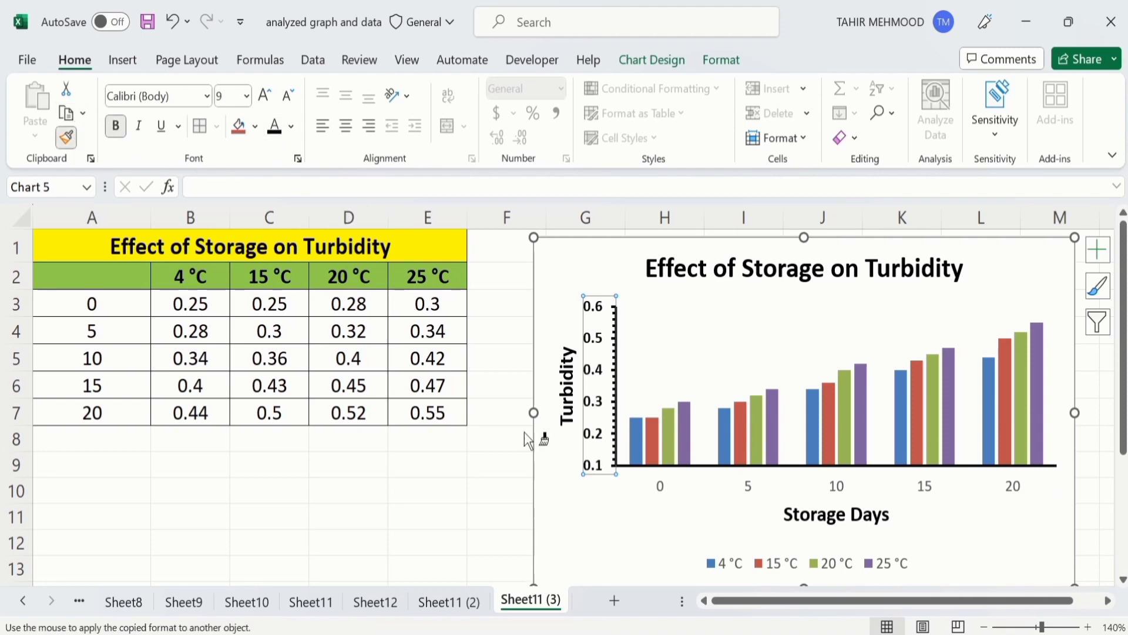
# Step: Paint the copied bold formatting onto the chart, move the legend to the top, and set it to 11 pt
pyautogui.click(739, 485)
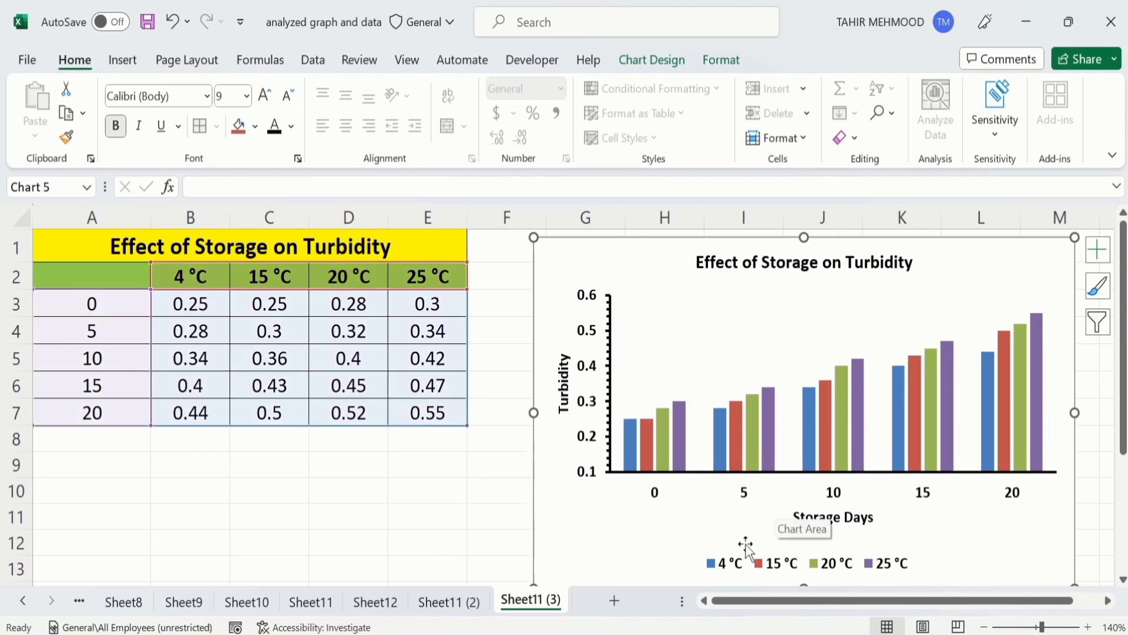
pyautogui.click(739, 566)
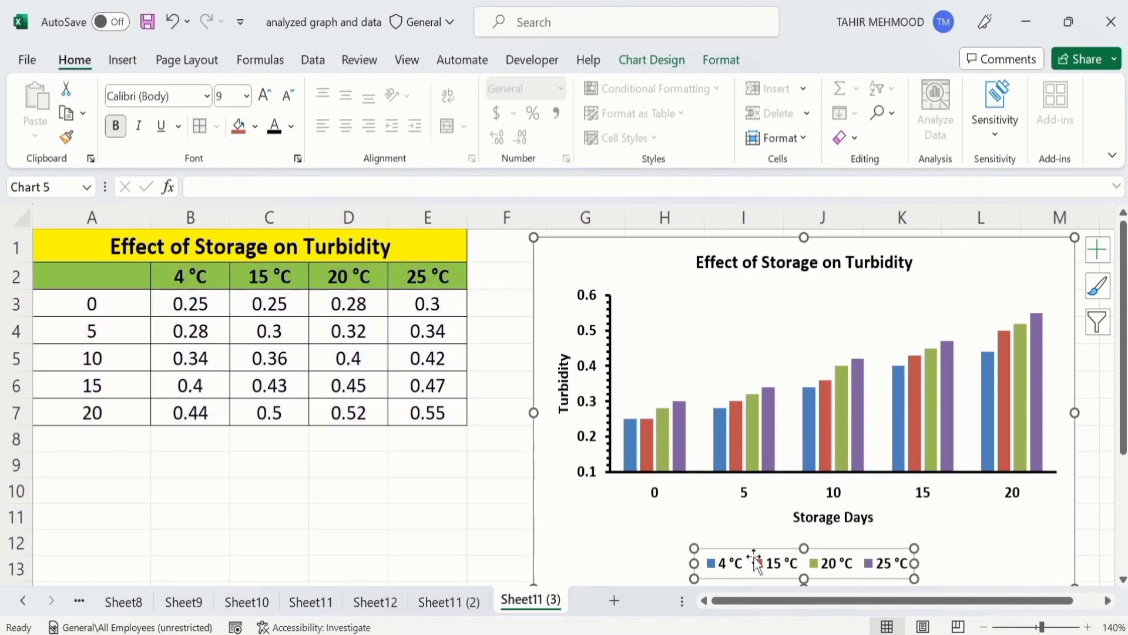
pyautogui.rightClick(756, 563)
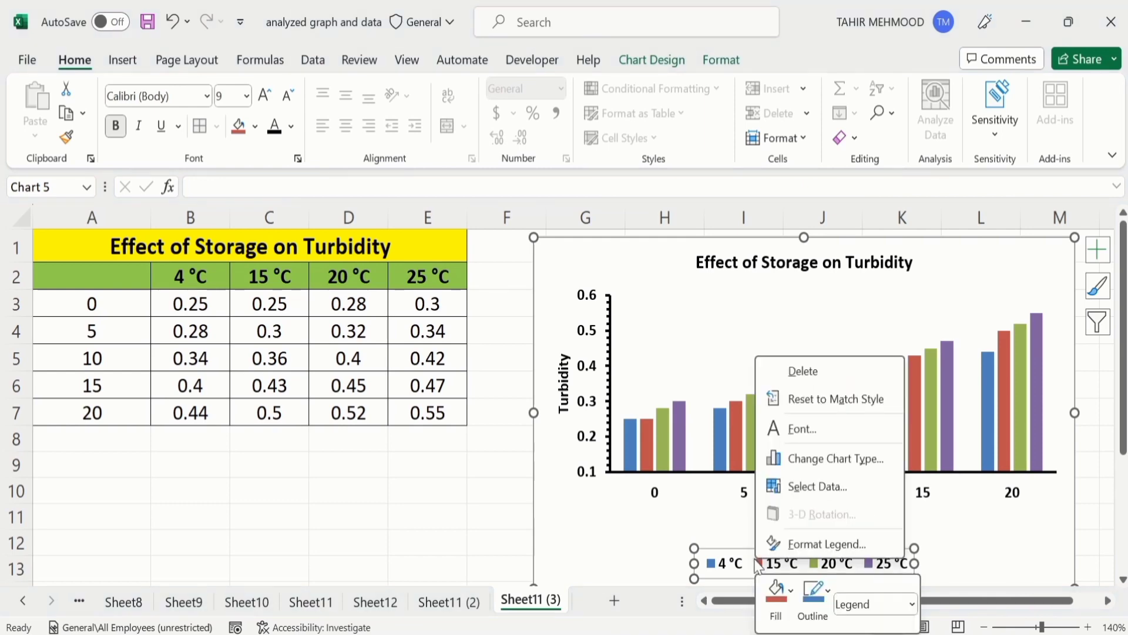
pyautogui.click(829, 545)
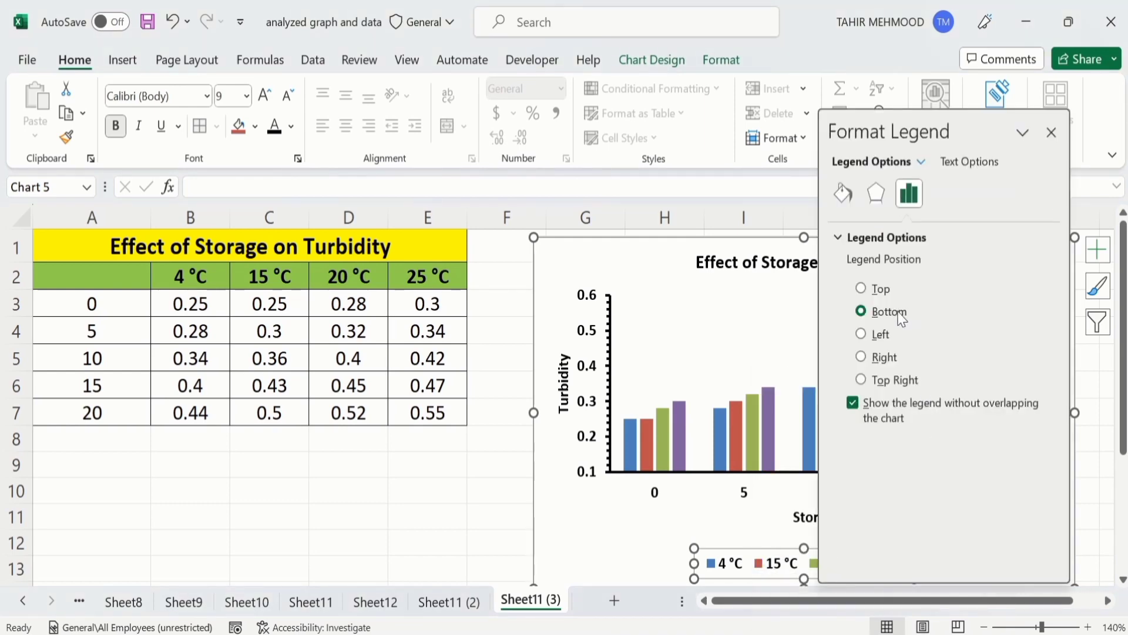
pyautogui.click(862, 288)
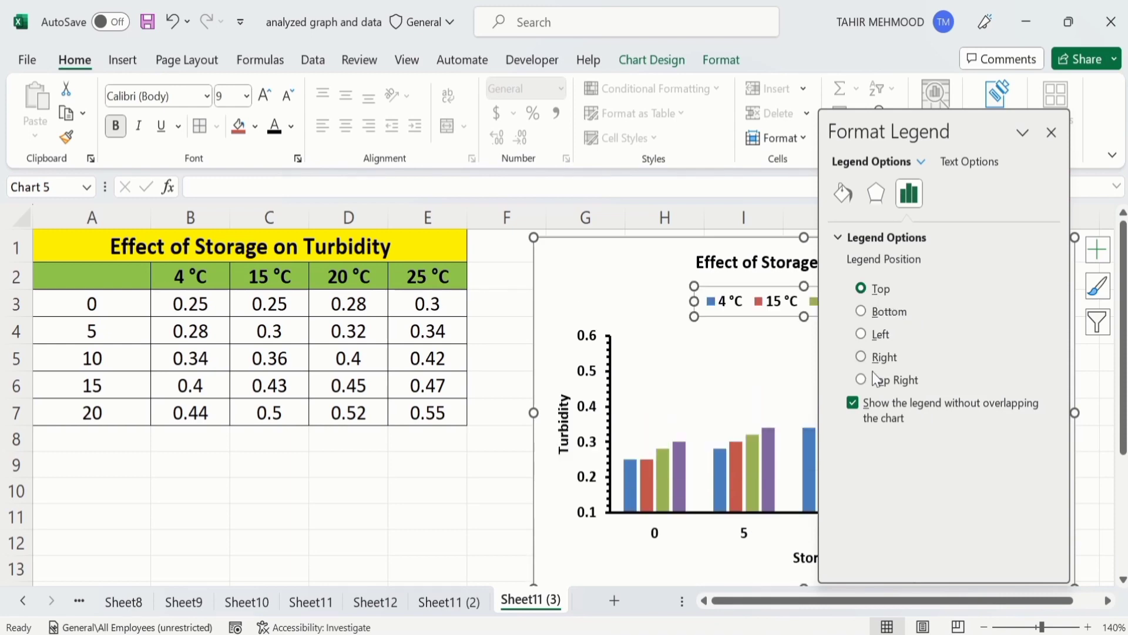
pyautogui.click(1052, 133)
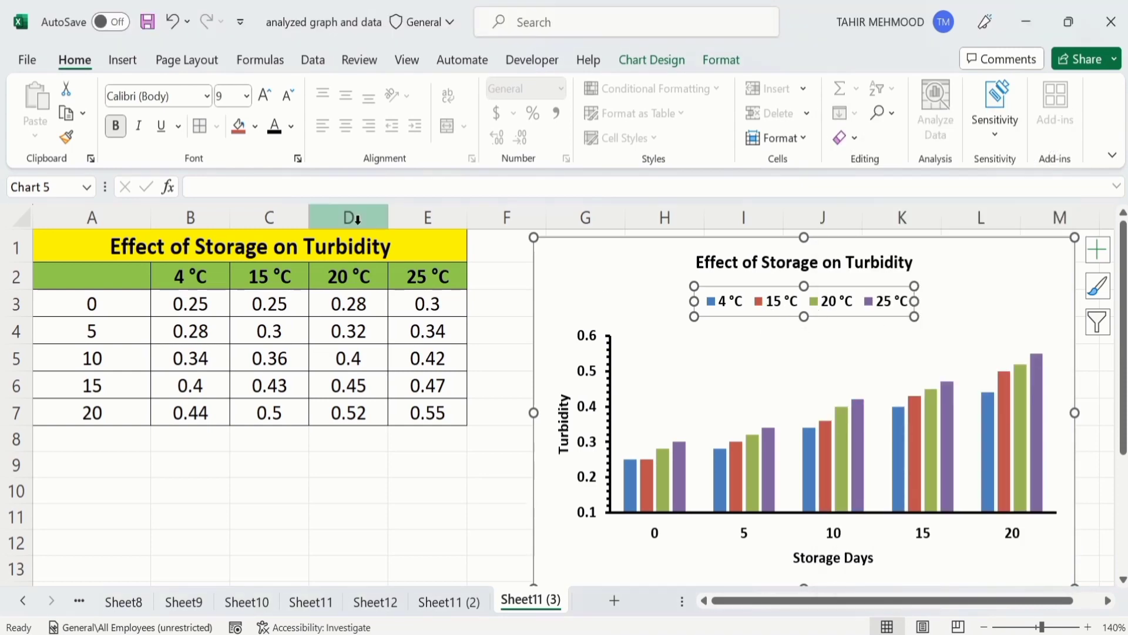
pyautogui.click(246, 96)
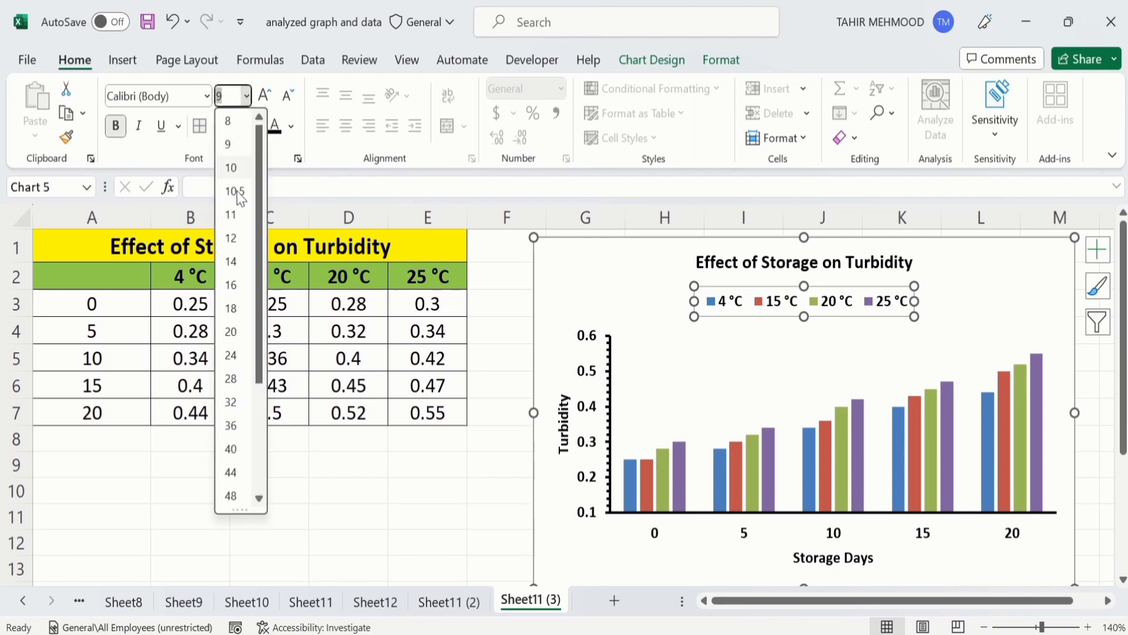
pyautogui.click(234, 214)
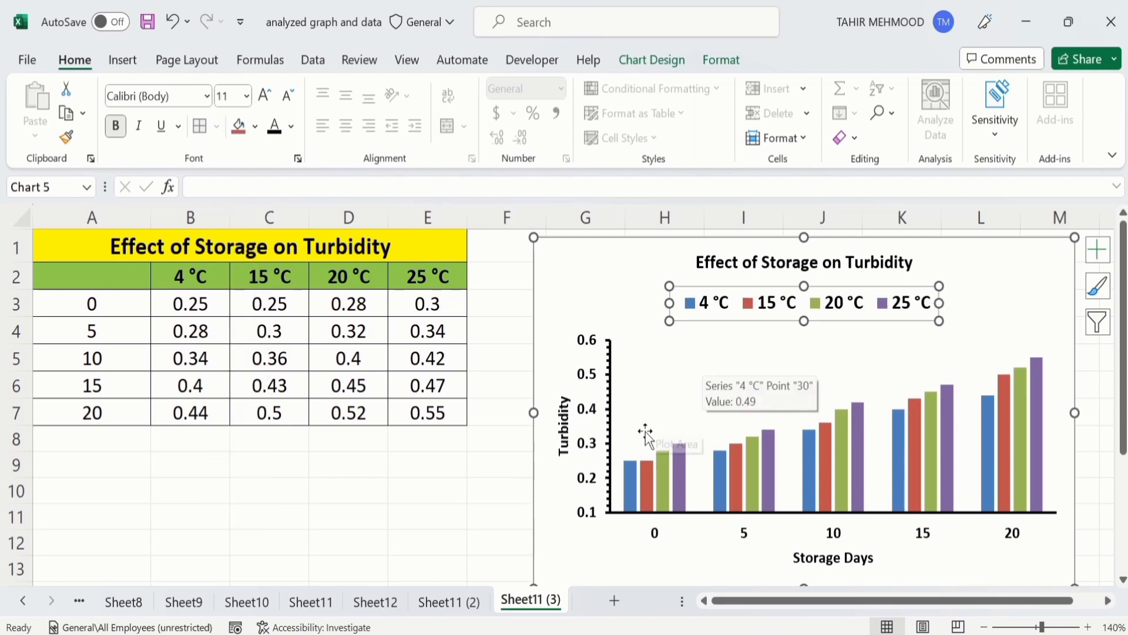
# Step: Give the 4 °C series a solid green fill
pyautogui.moveTo(629, 479)
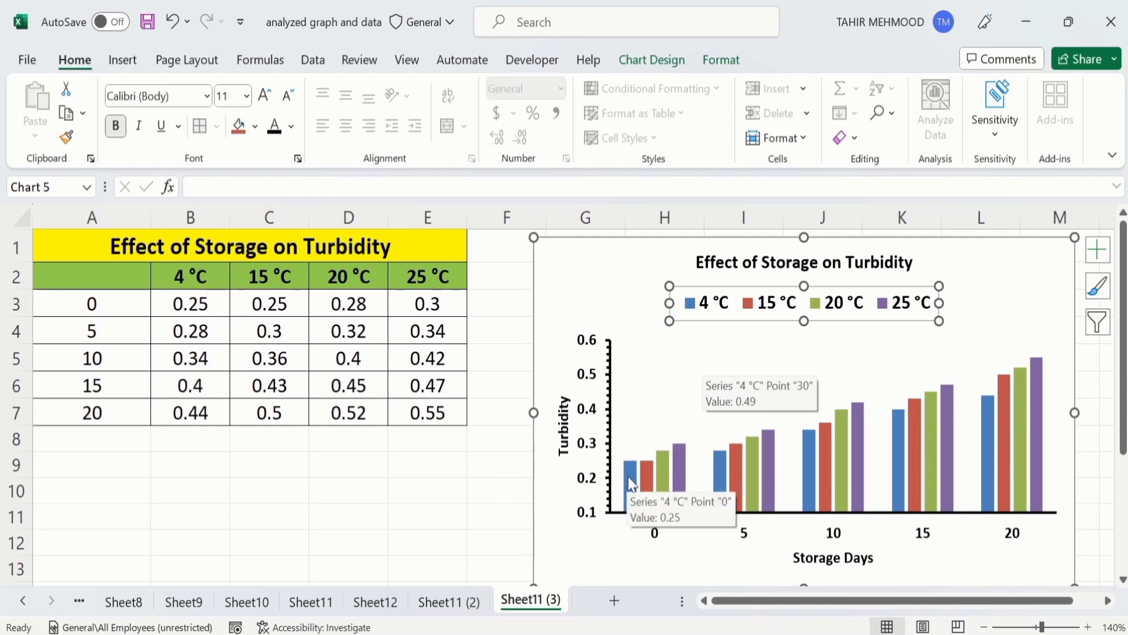
pyautogui.click(630, 482)
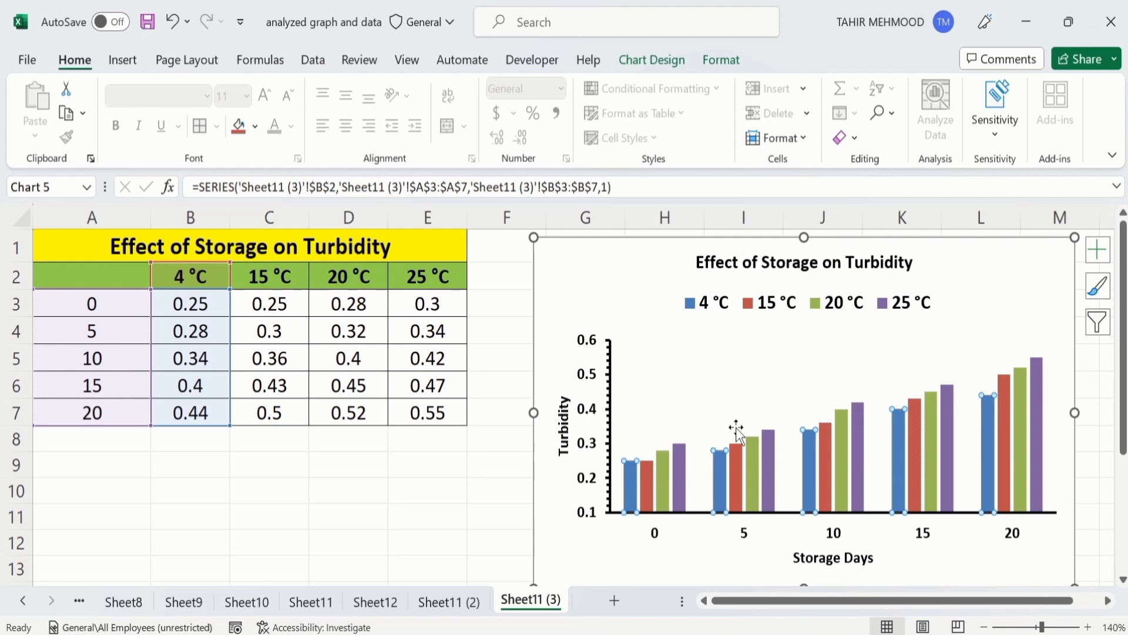
pyautogui.moveTo(632, 488)
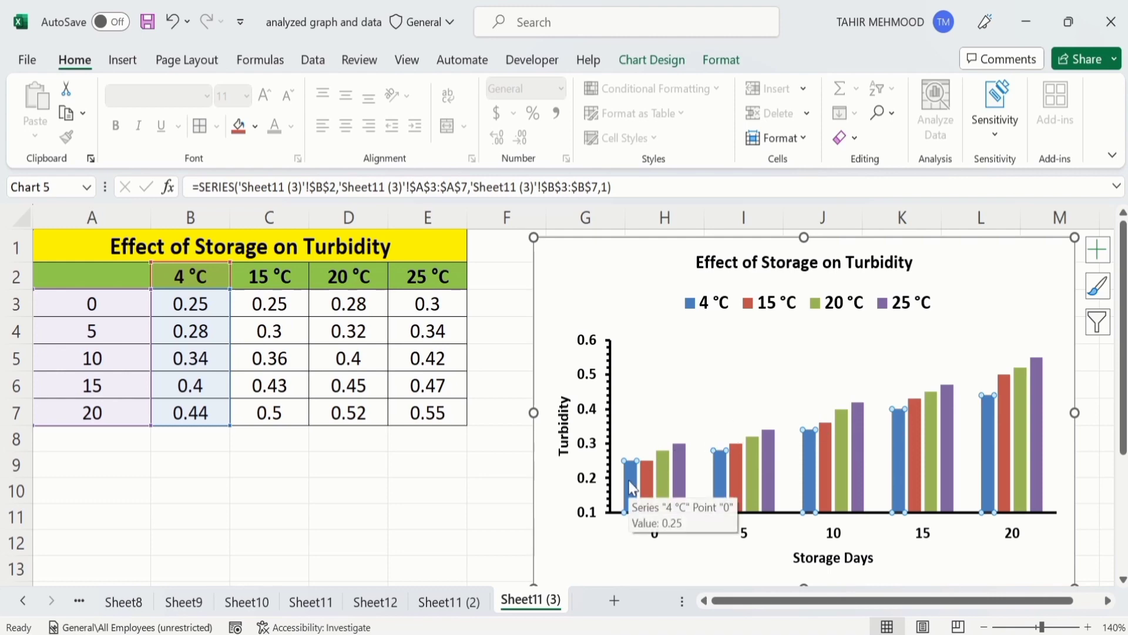
pyautogui.rightClick(632, 488)
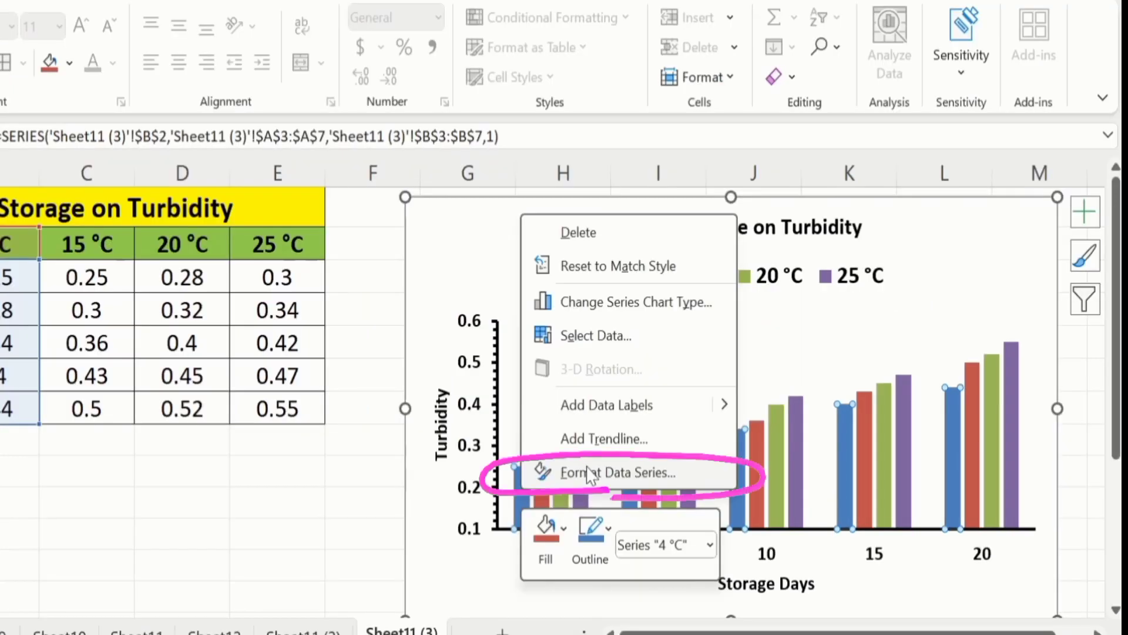
pyautogui.click(591, 473)
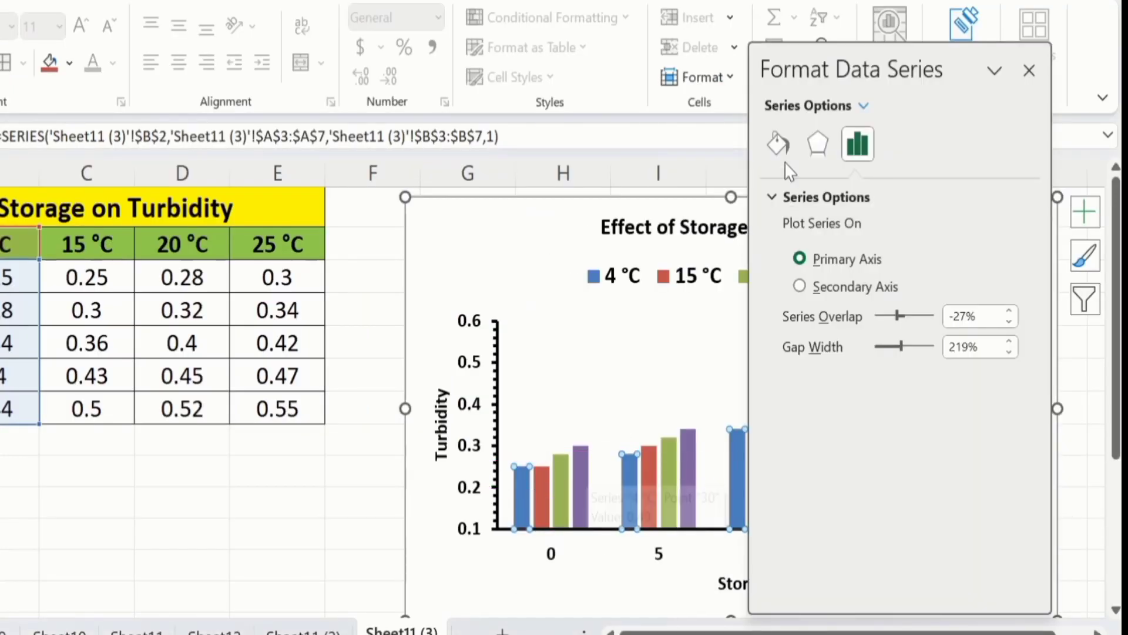
pyautogui.click(777, 146)
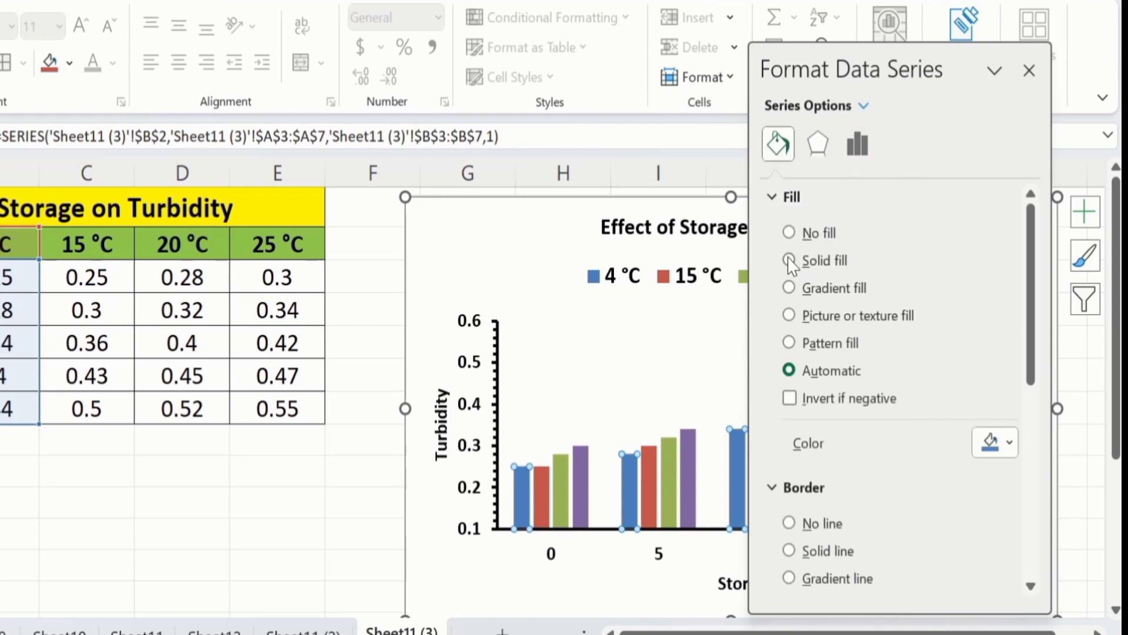
pyautogui.click(789, 260)
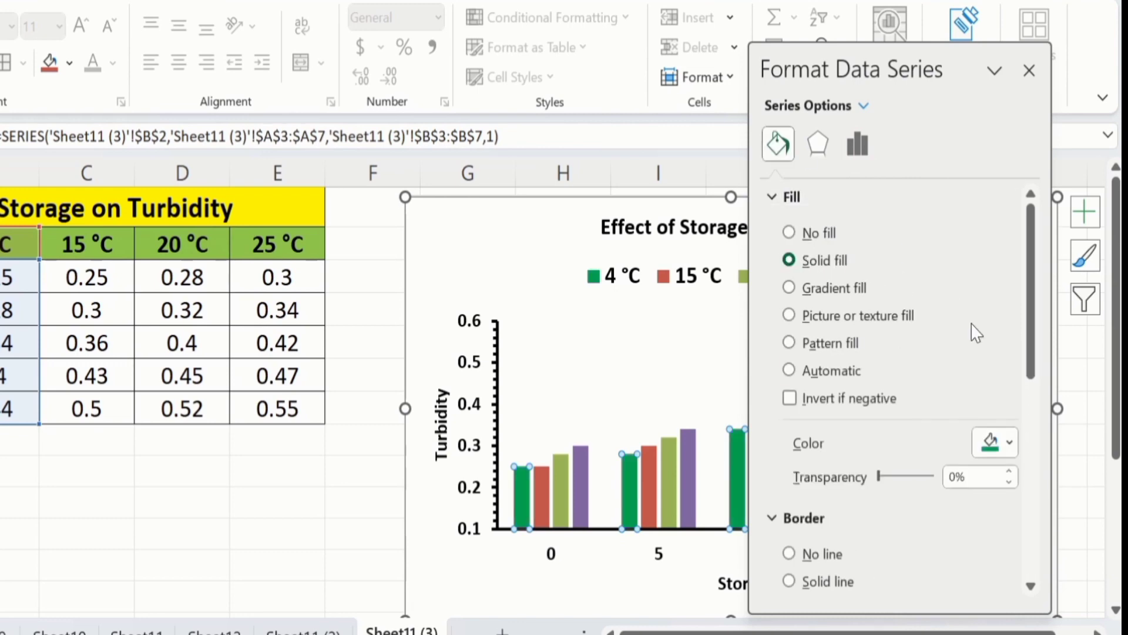
pyautogui.click(1009, 442)
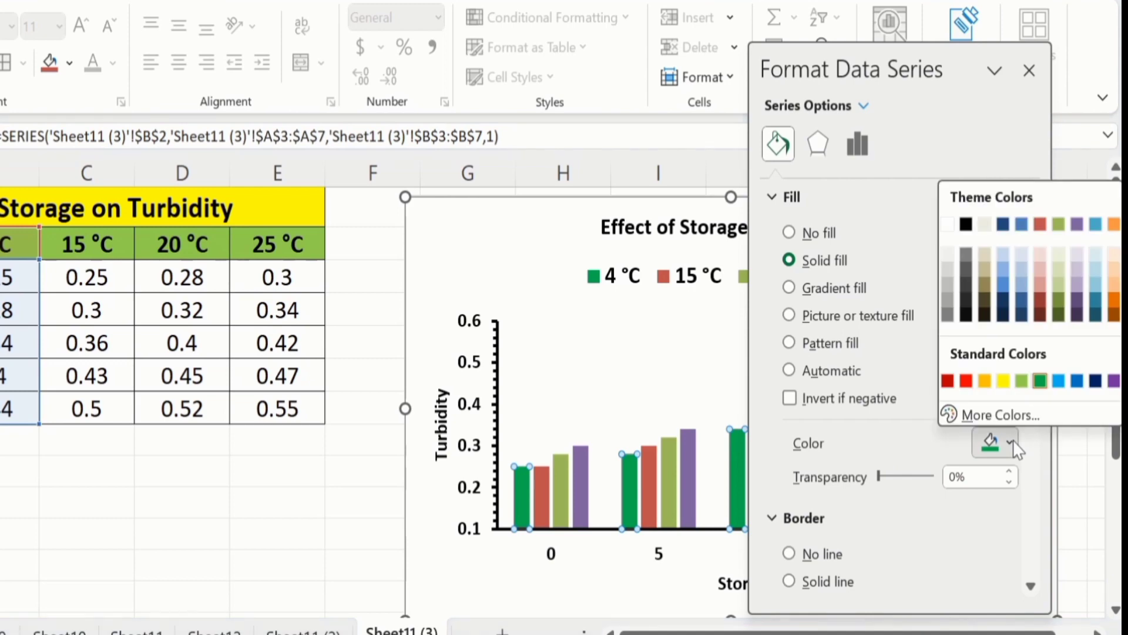
pyautogui.click(1115, 381)
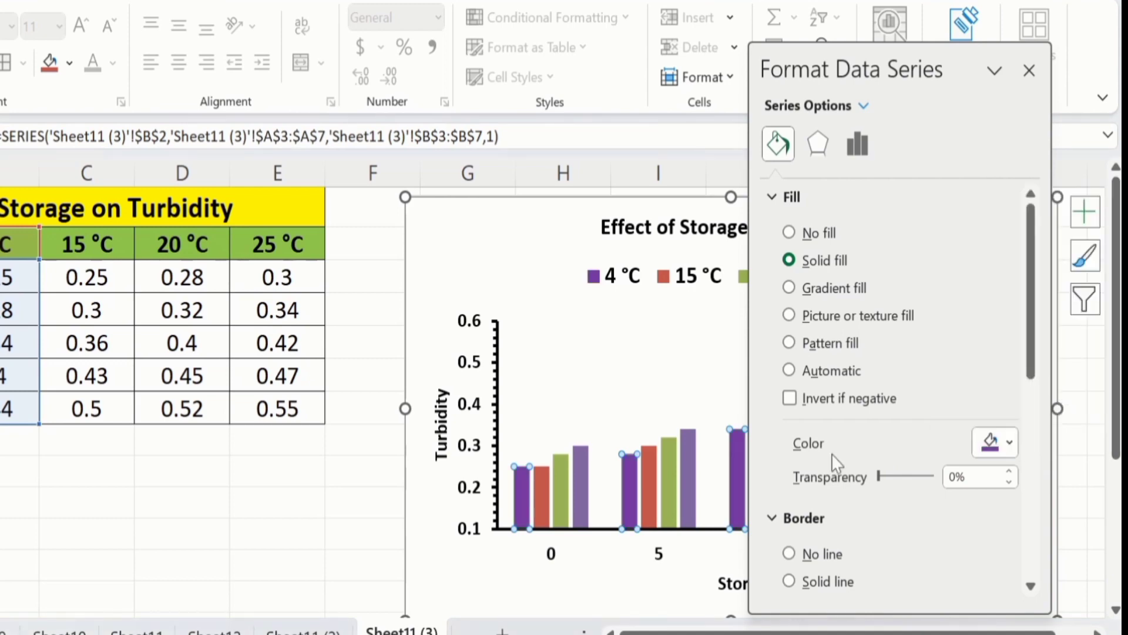
pyautogui.click(1010, 444)
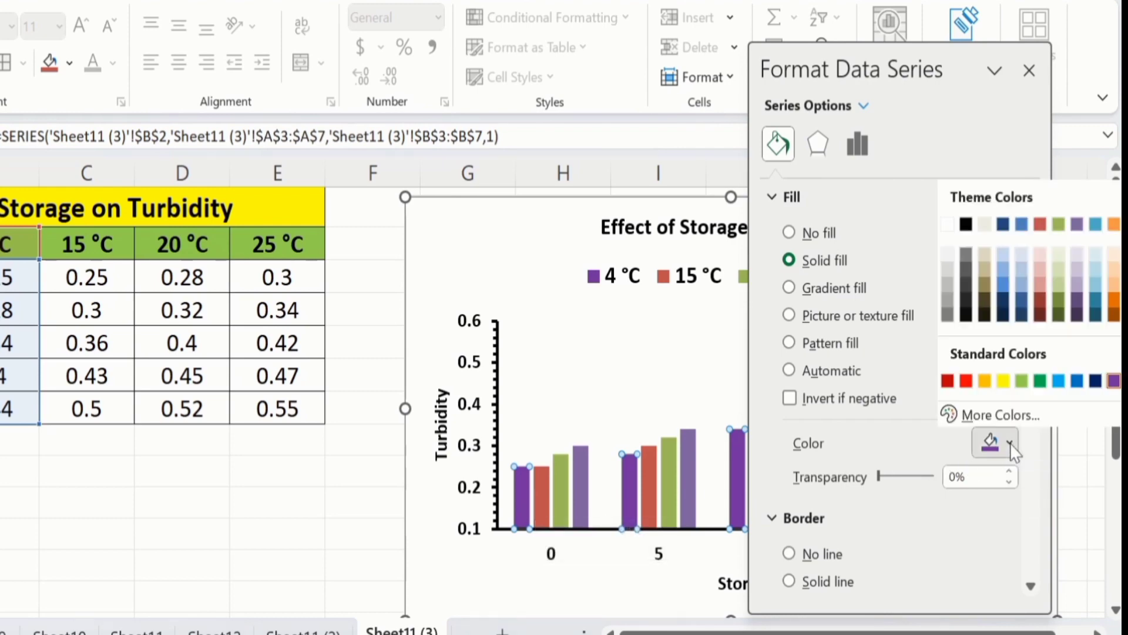
pyautogui.click(1040, 381)
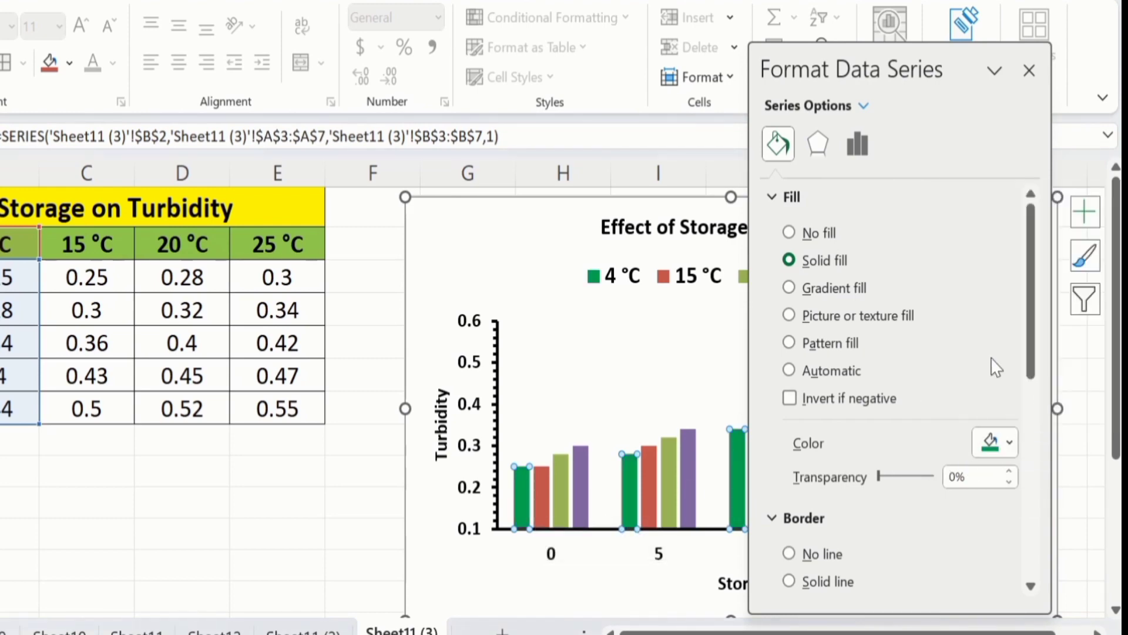
pyautogui.moveTo(1040, 347); pyautogui.dragTo(1041, 399)
# Step: Outline the 4 °C bars with a solid black 1.5 pt line
pyautogui.click(790, 406)
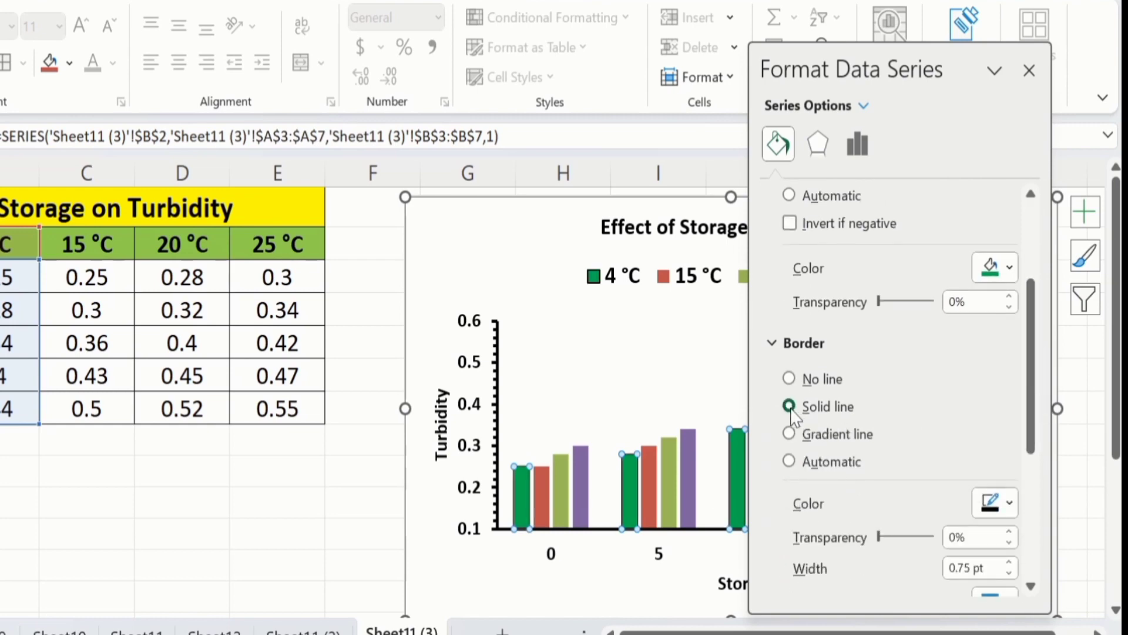
pyautogui.click(1011, 503)
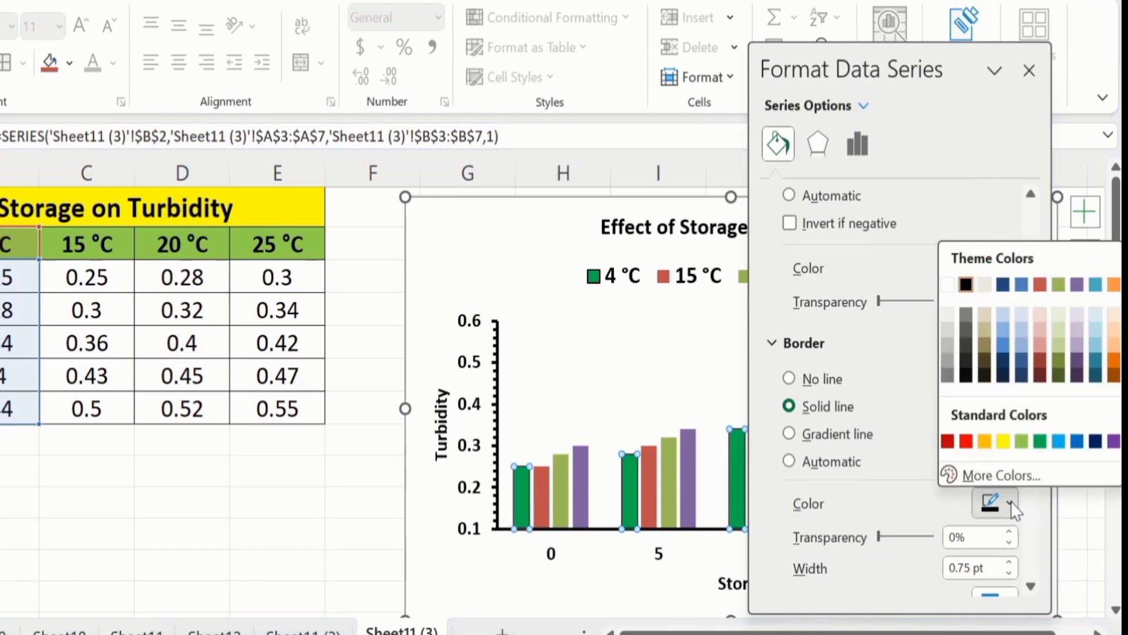
pyautogui.click(966, 286)
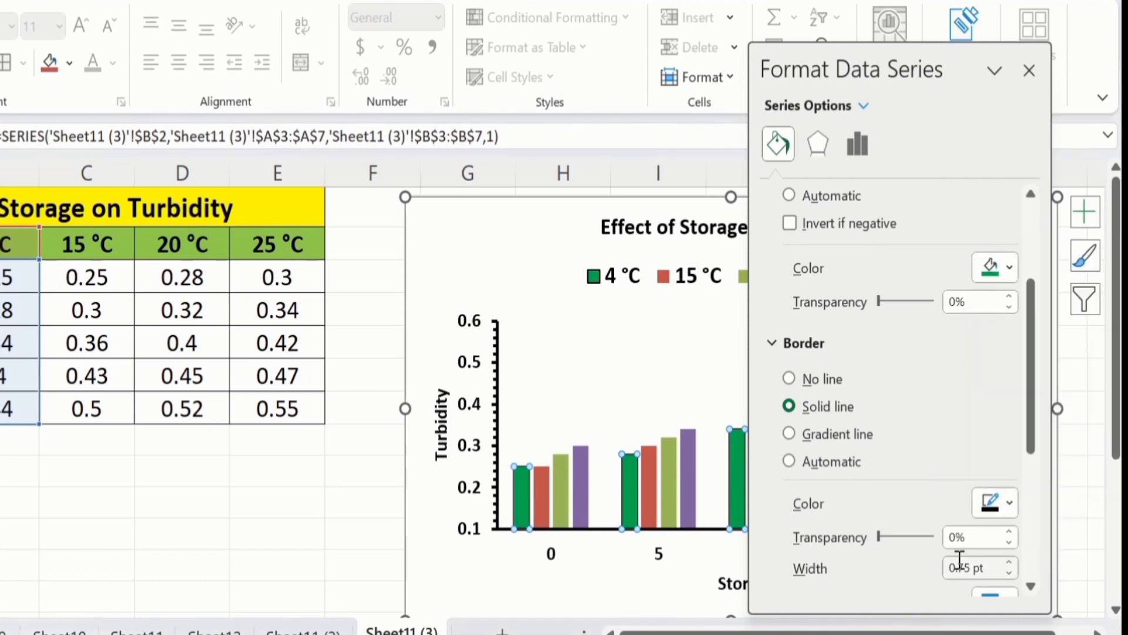
pyautogui.click(1009, 563)
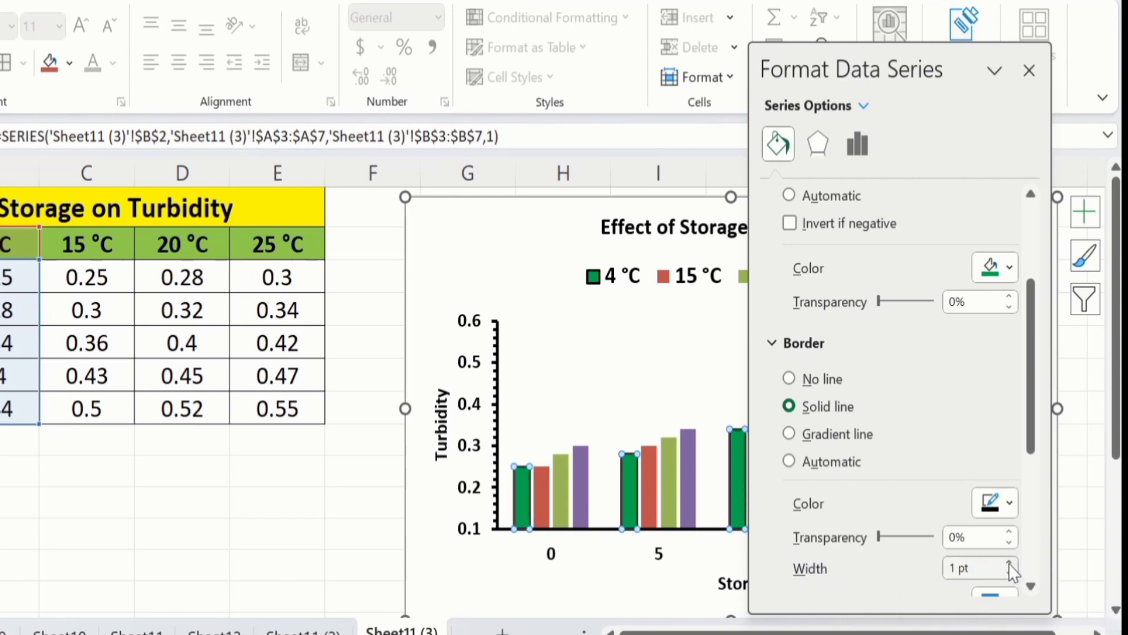
pyautogui.click(1009, 563)
pyautogui.click(1009, 562)
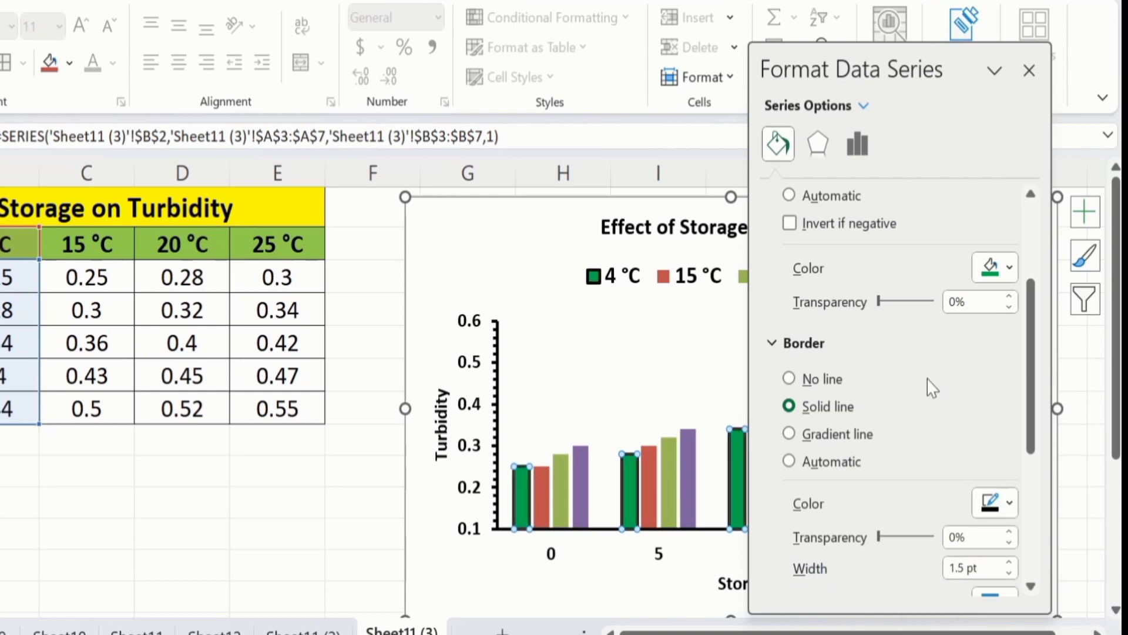
pyautogui.click(540, 479)
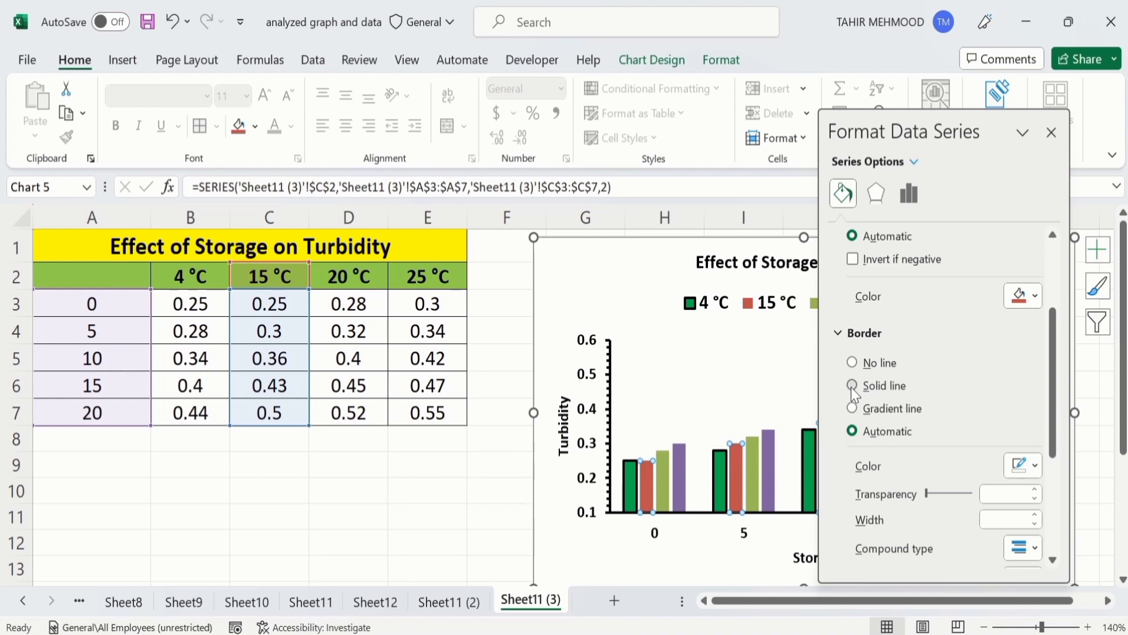
# Step: Give the 15 °C bars a solid 1.5 pt outline
pyautogui.click(852, 385)
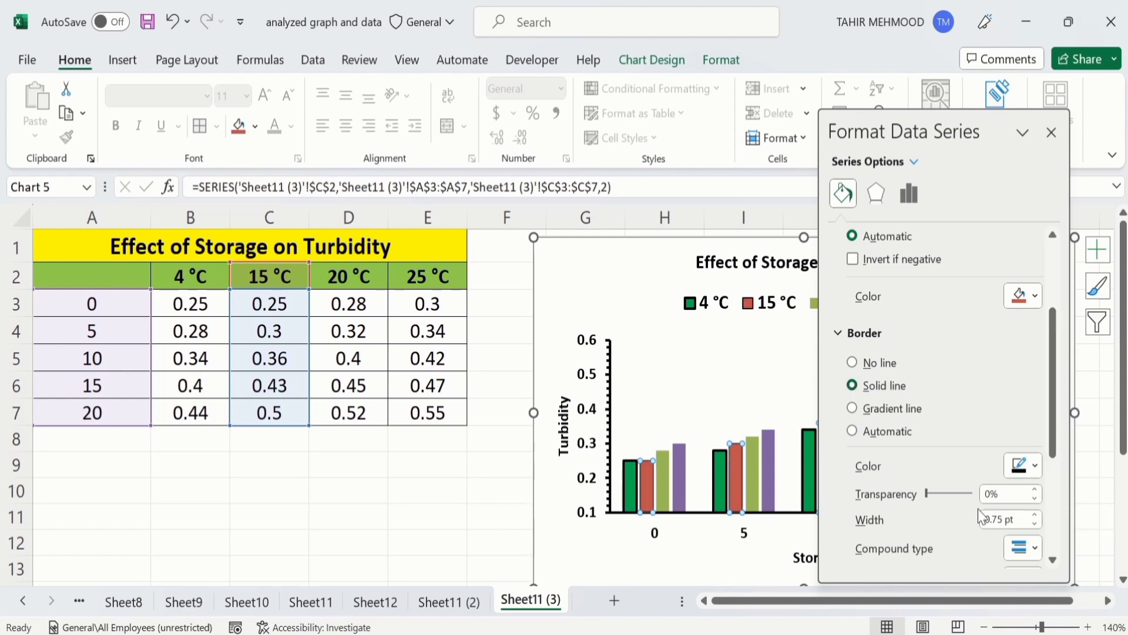
pyautogui.click(1035, 514)
pyautogui.click(1035, 514)
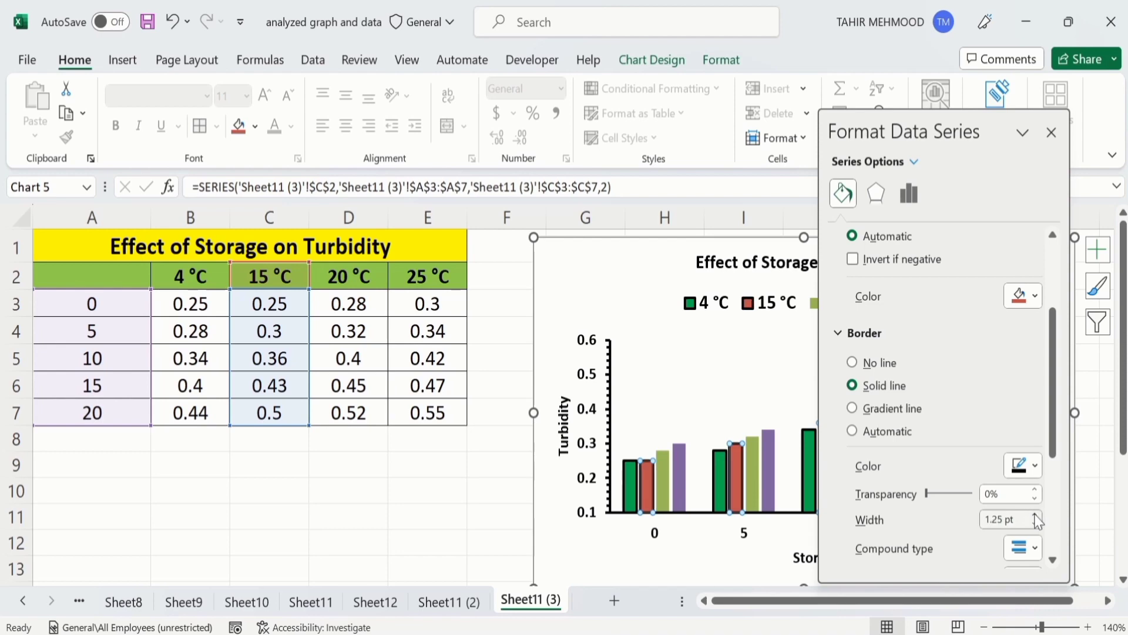
pyautogui.click(1035, 514)
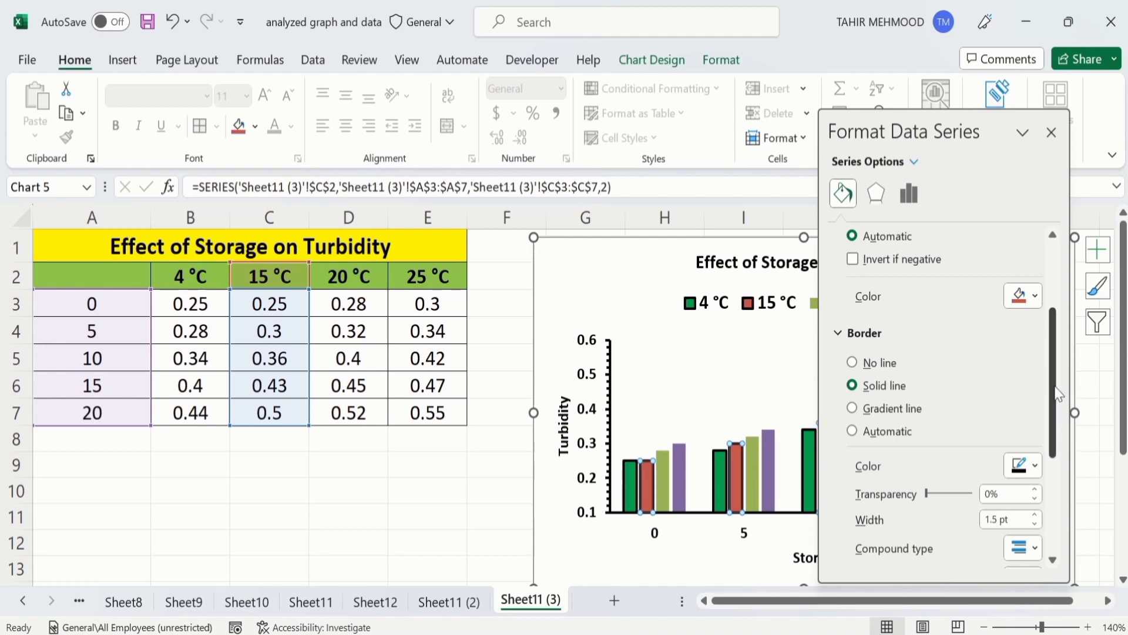
pyautogui.moveTo(1058, 394); pyautogui.dragTo(1056, 317)
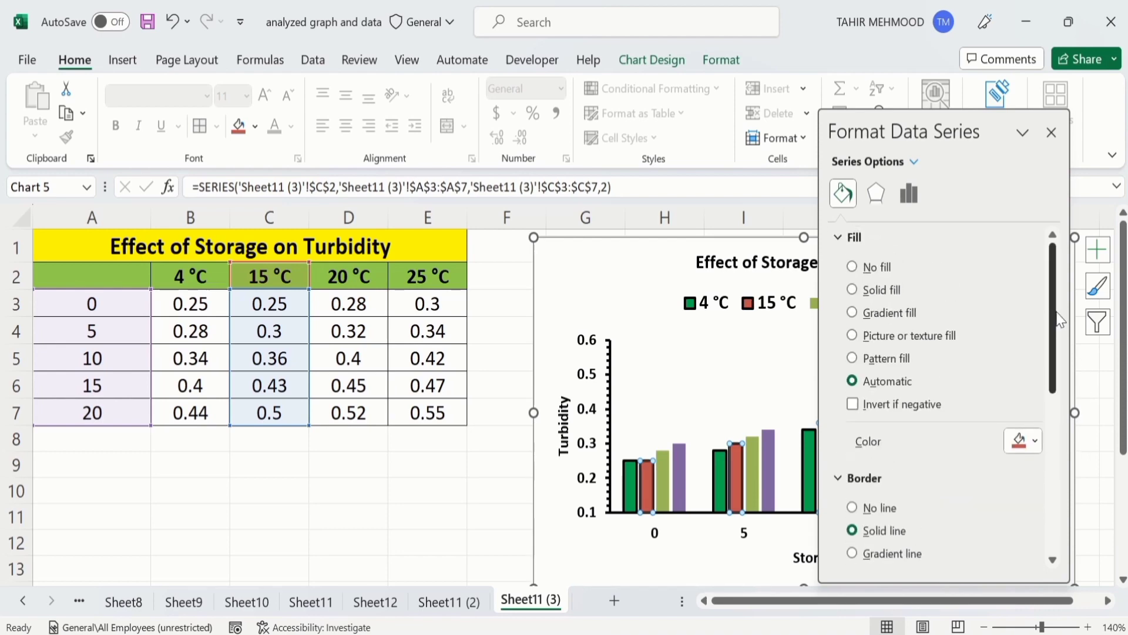
# Step: Fill the 15 °C bars with solid yellow
pyautogui.click(853, 294)
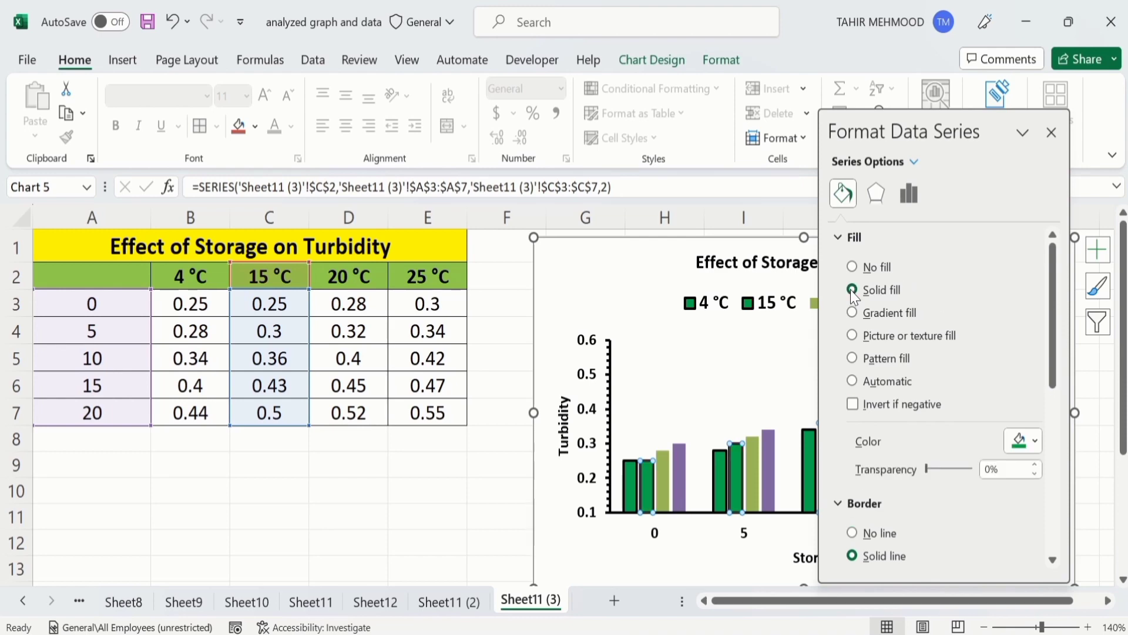
pyautogui.click(1036, 441)
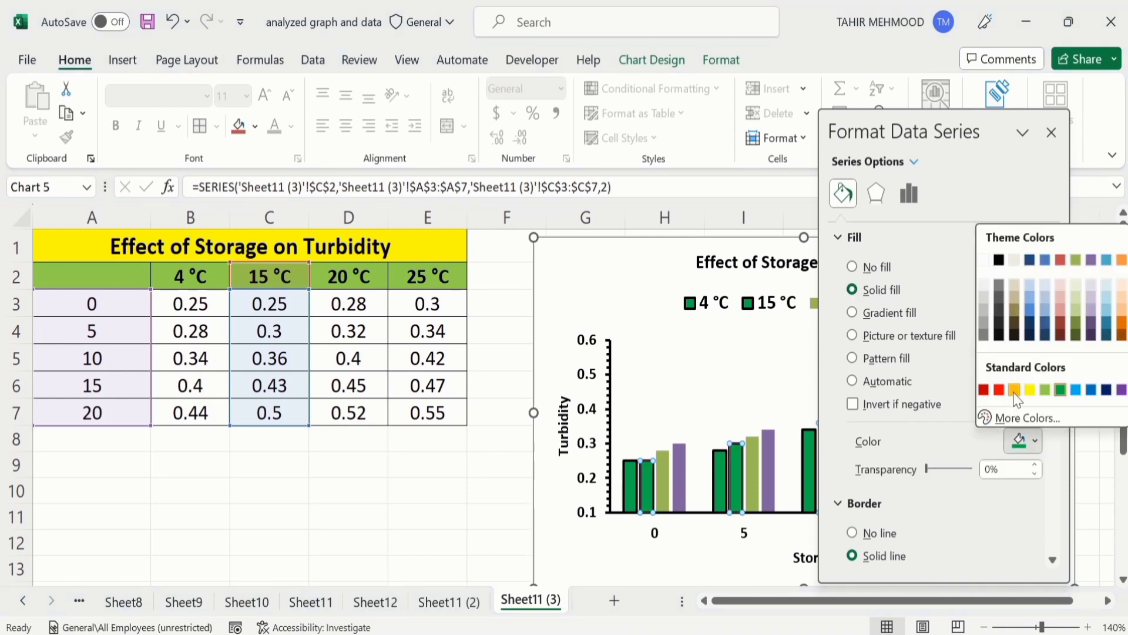
pyautogui.click(1031, 389)
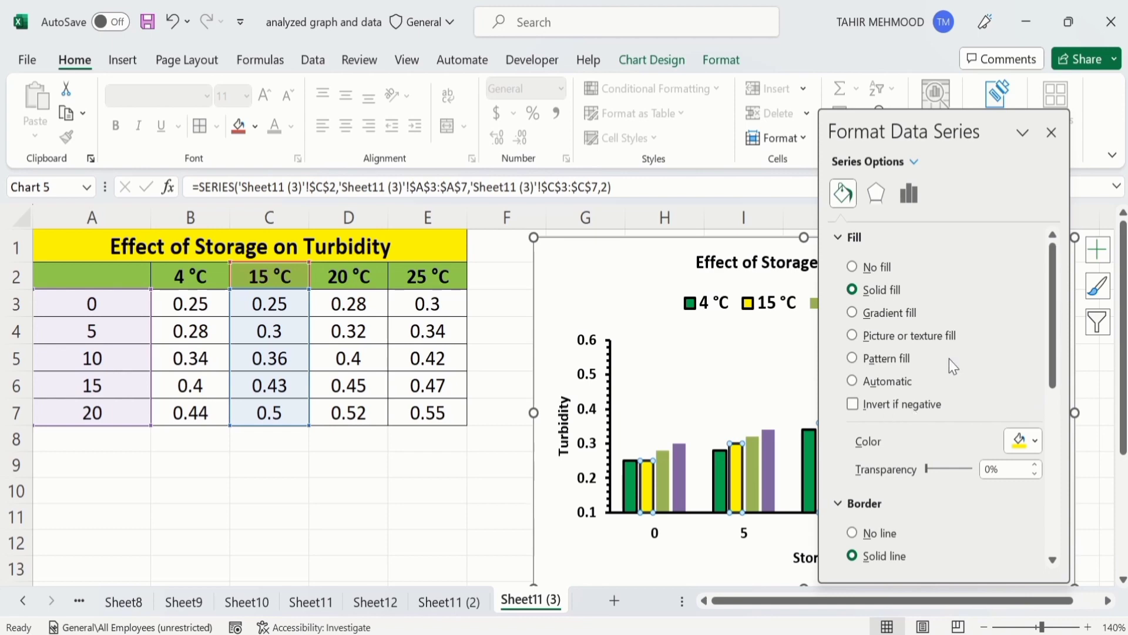
pyautogui.click(909, 194)
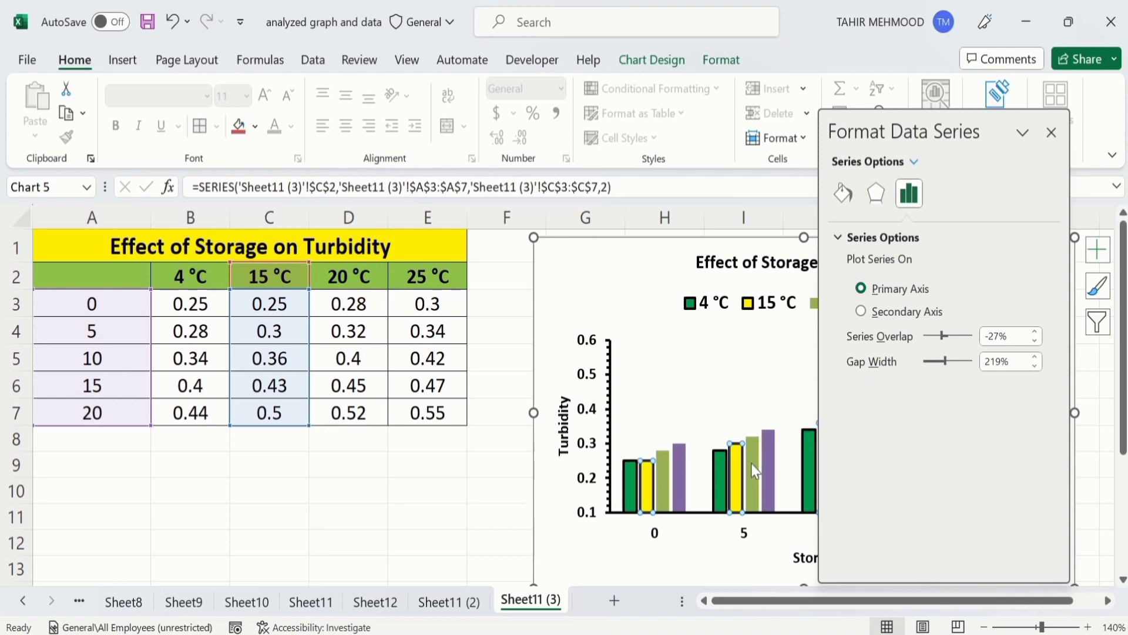
# Step: Set the series overlap to 0%
pyautogui.moveTo(763, 468)
pyautogui.click(987, 336)
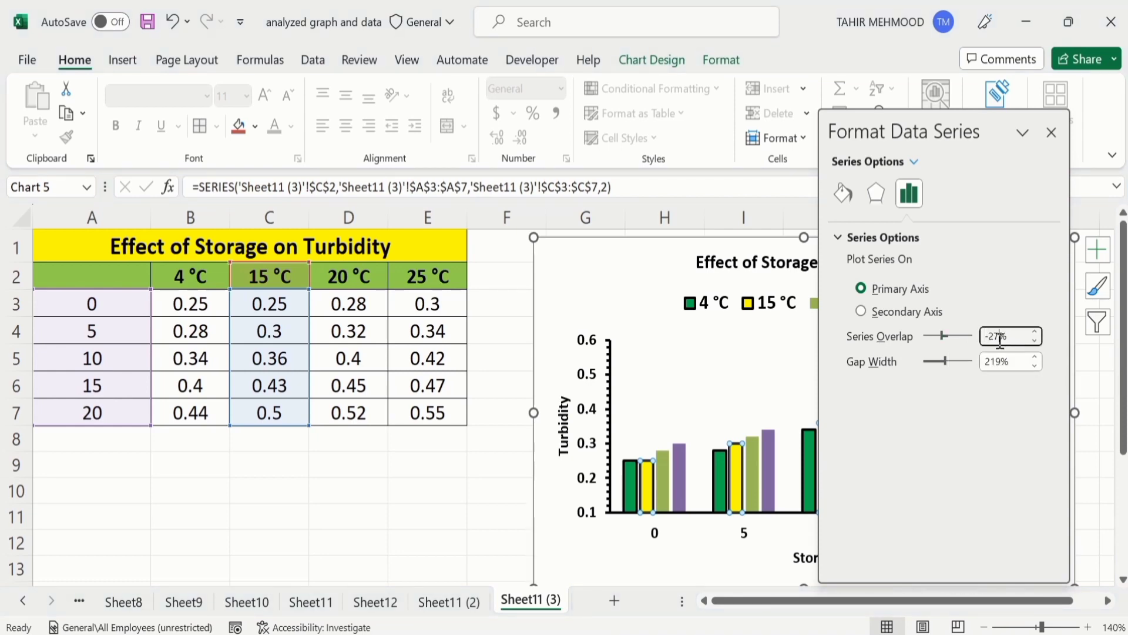
pyautogui.press('Delete')
pyautogui.press('Delete')
pyautogui.write('0')
pyautogui.click(499, 483)
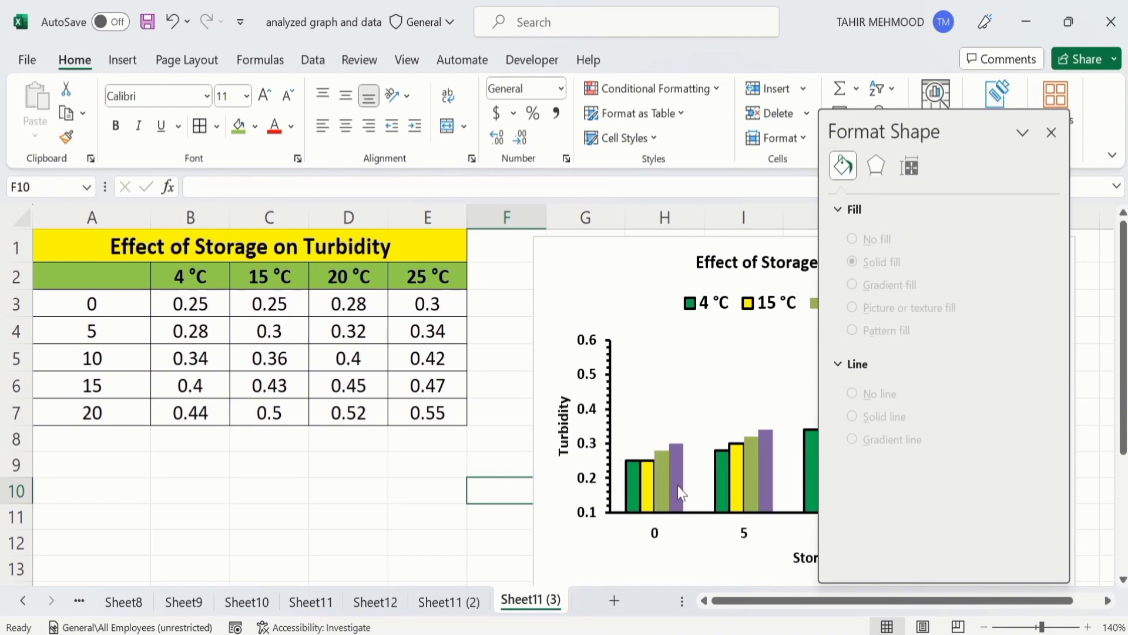
# Step: Reselect the 15 °C series and set the gap width to 379%
pyautogui.moveTo(659, 484)
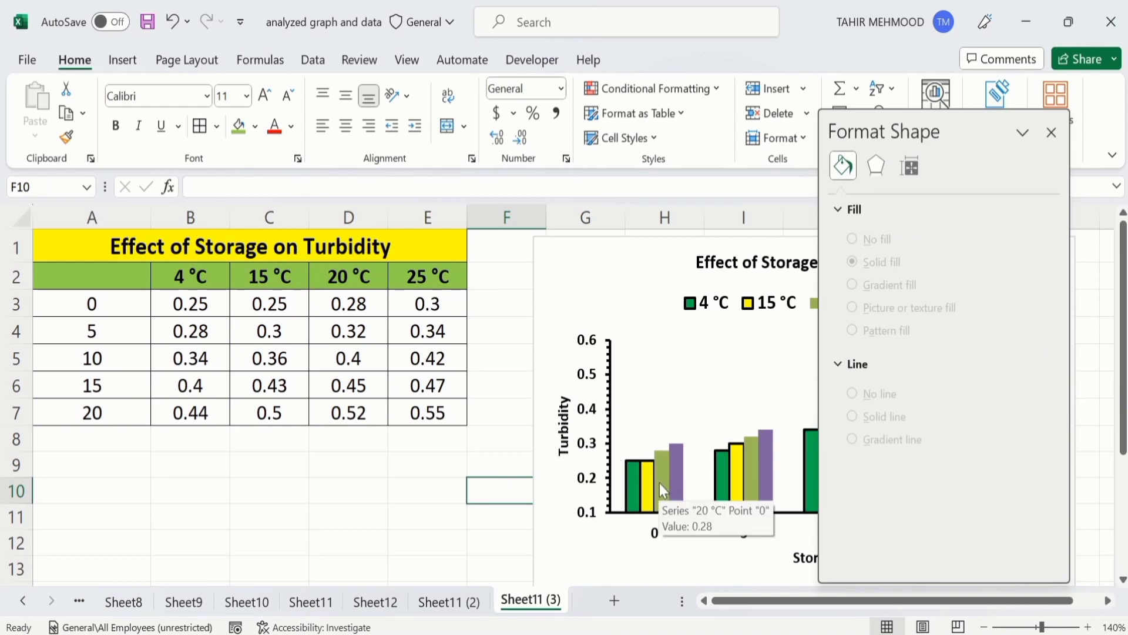
pyautogui.click(647, 485)
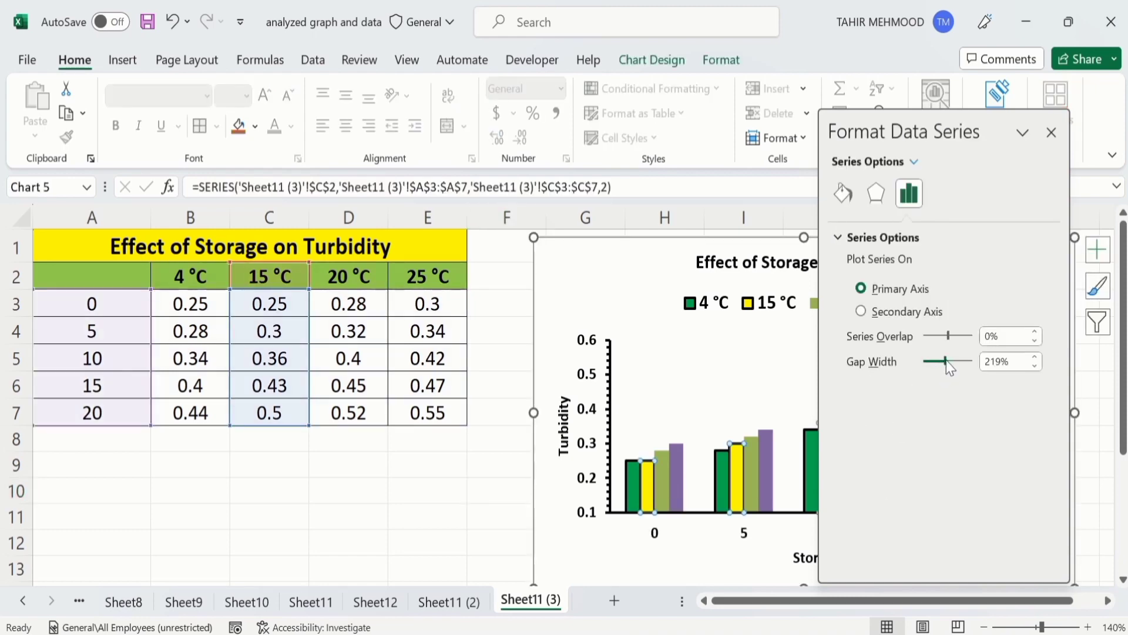
pyautogui.moveTo(945, 360); pyautogui.dragTo(932, 360)
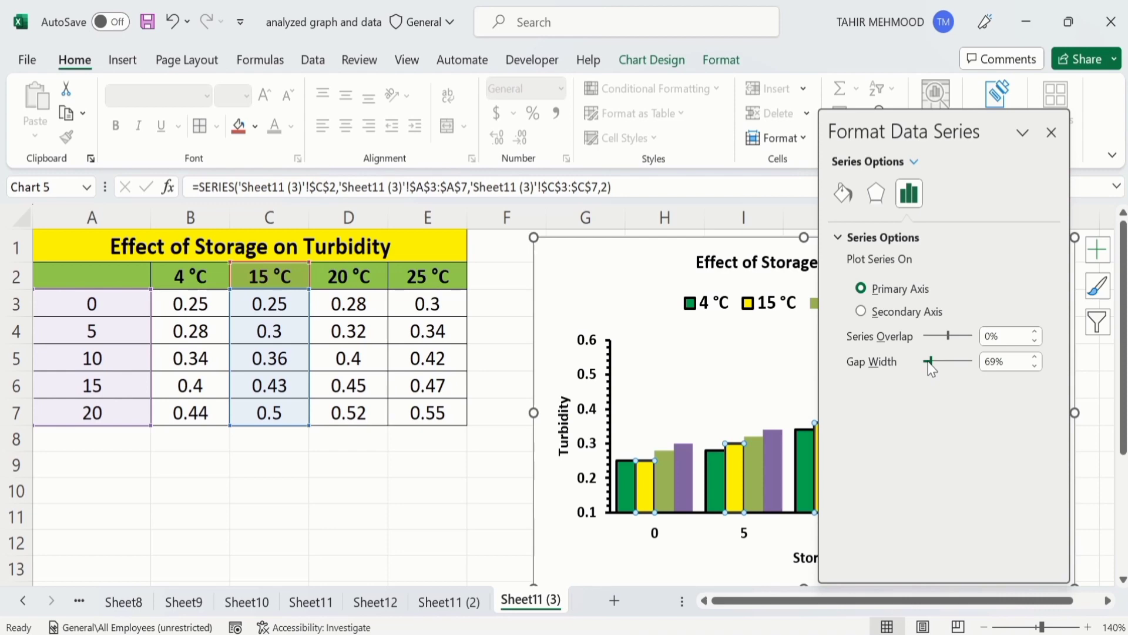
pyautogui.moveTo(929, 361); pyautogui.dragTo(958, 362)
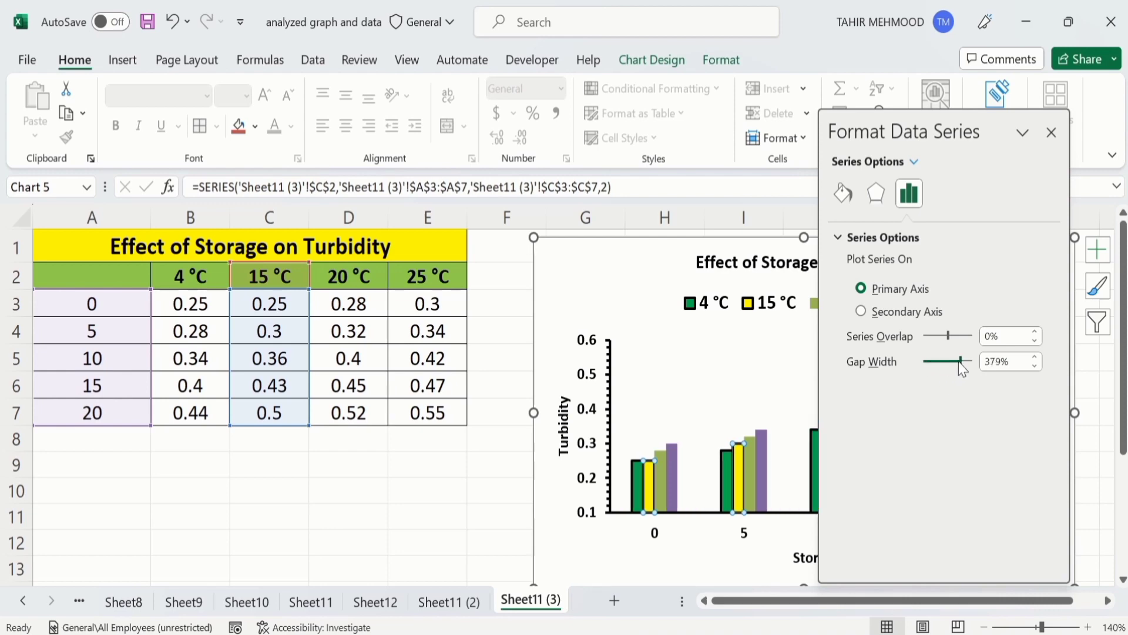